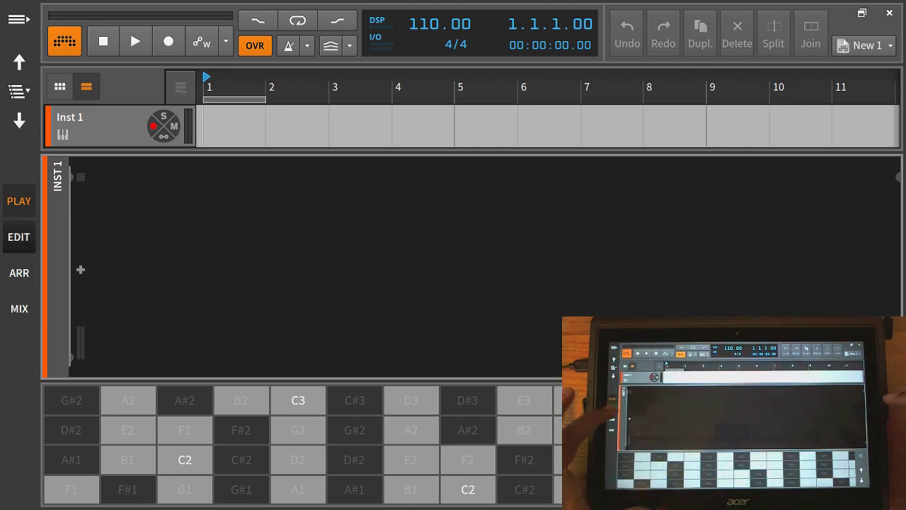
Step: Open the note editor for the Inst 1 track and draw sixteenth notes C#2, A1 and B1 in the first bar
left_click(18, 236)
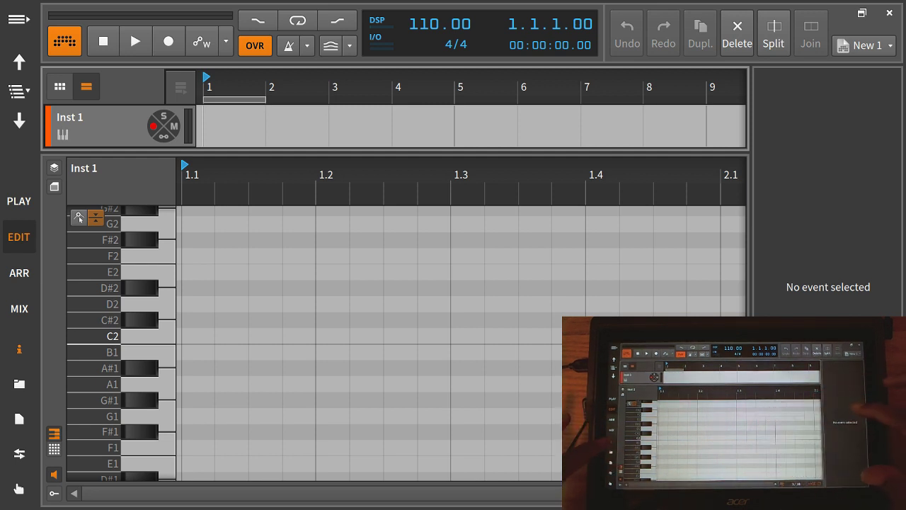
left_click(502, 320)
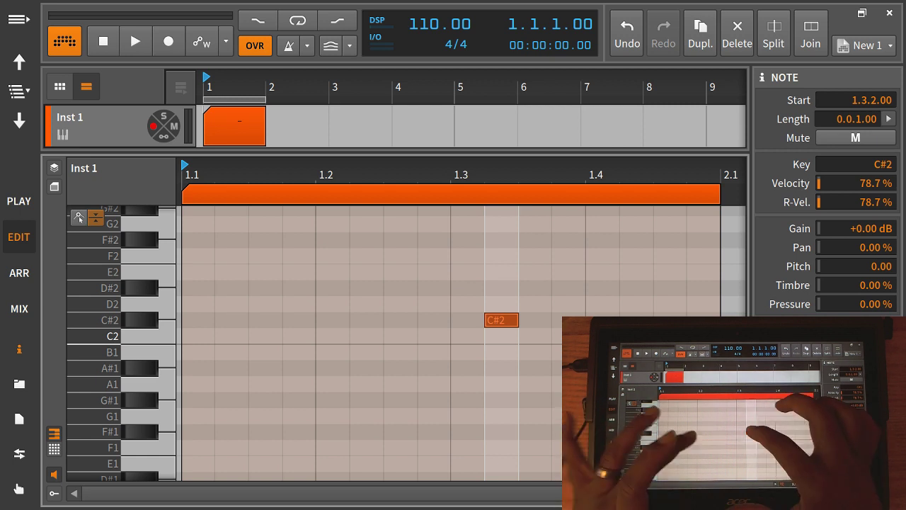
left_click(501, 383)
left_click(299, 352)
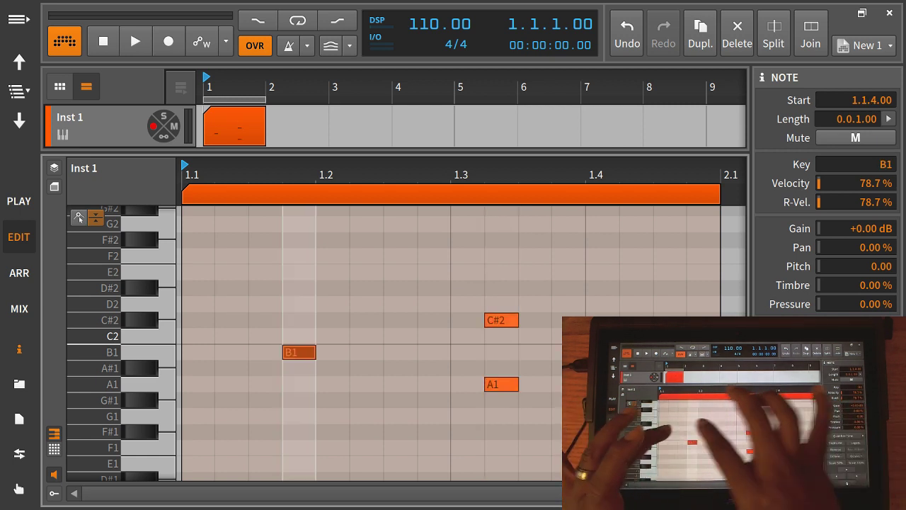
left_click(259, 283)
left_click(299, 352)
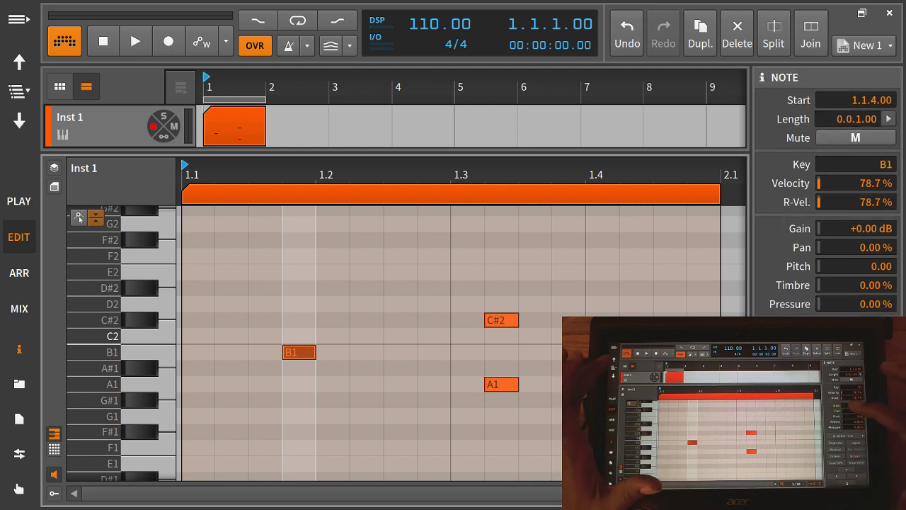
Step: Return to the play view, select the Inst 1 track and show the clip launcher instead of the arranger
left_click(20, 201)
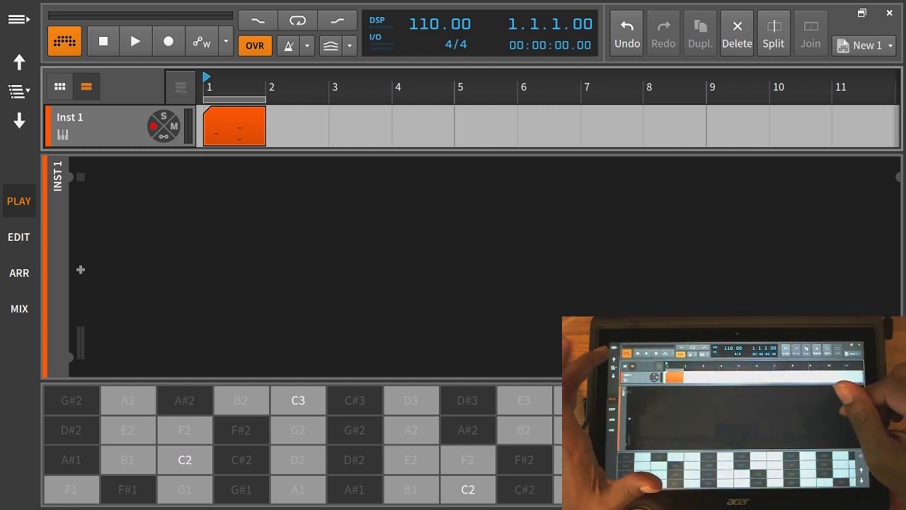
left_click(85, 126)
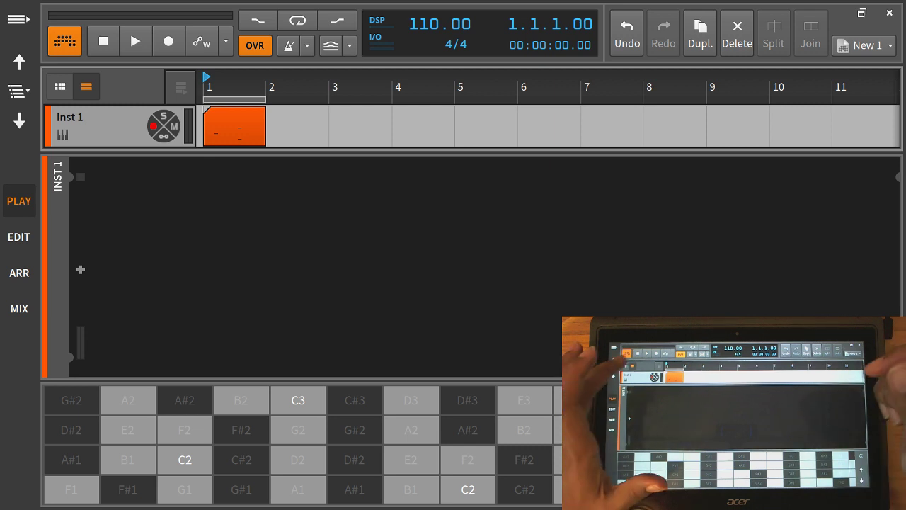
left_click(59, 87)
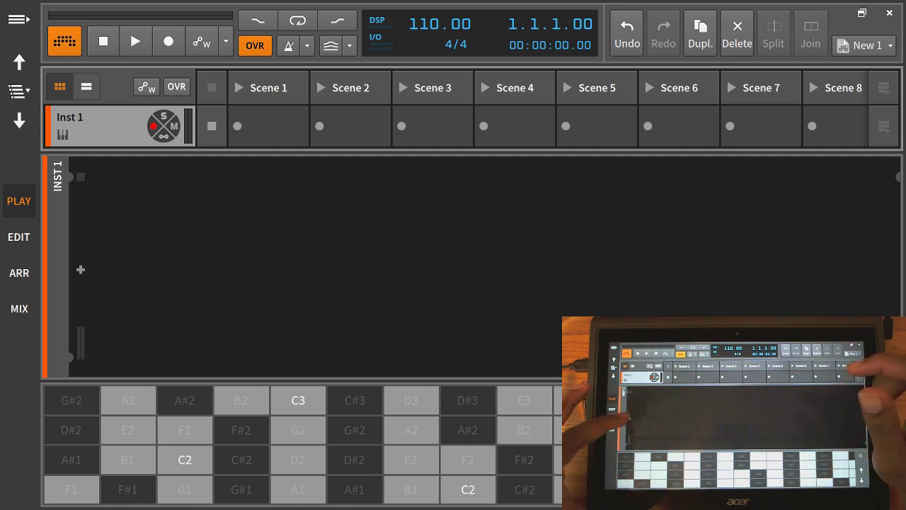
Step: Browse instruments of the Bitwig Device type for the empty device chain and choose Drum Machine
left_click(81, 270)
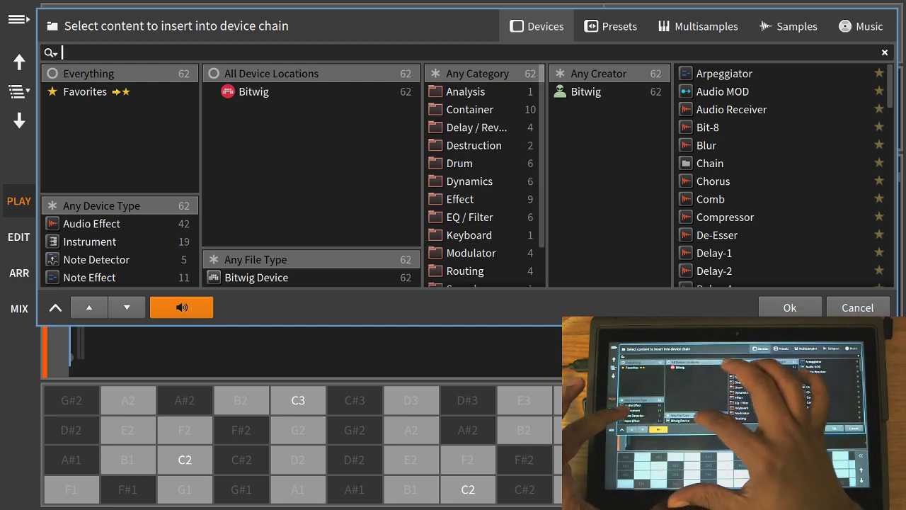
left_click(90, 241)
left_click(256, 277)
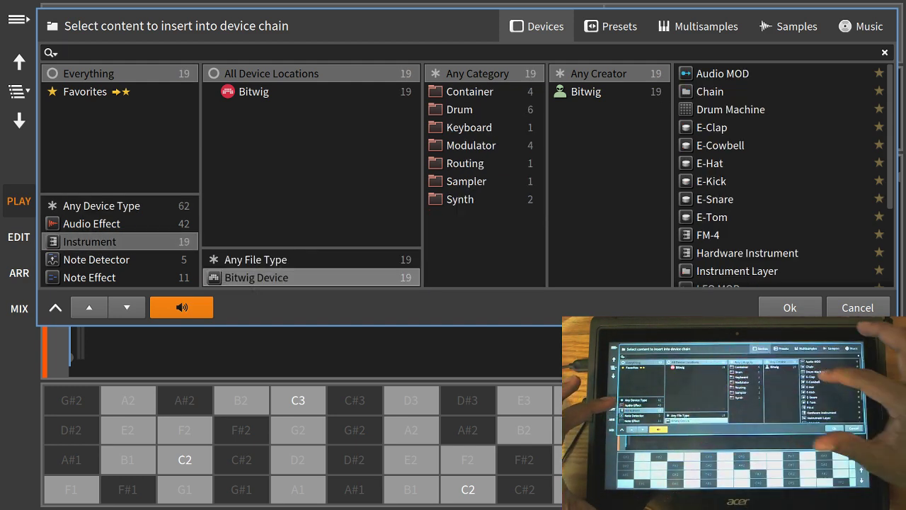
left_click(740, 111)
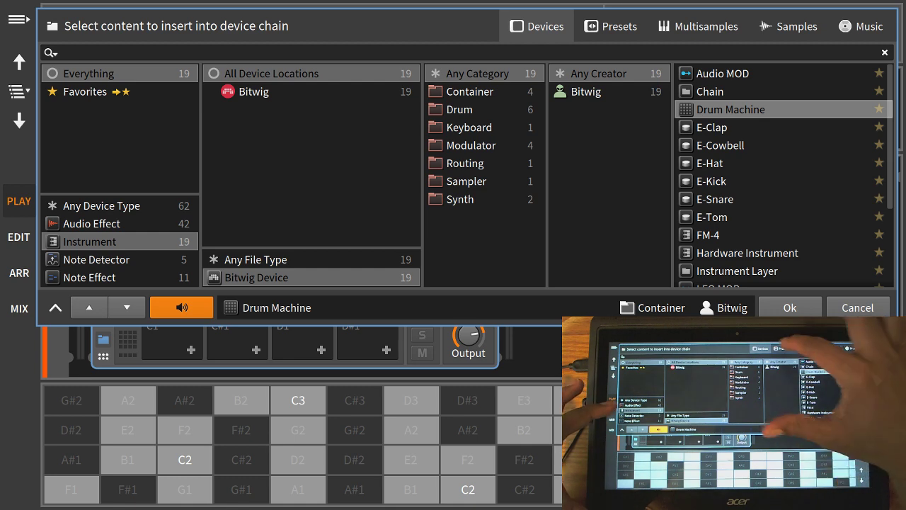
Step: Load the Berlin 512 Kit preset for the Drum Machine into the track
left_click(612, 26)
scroll(814, 177, "down", 2)
left_click(792, 153)
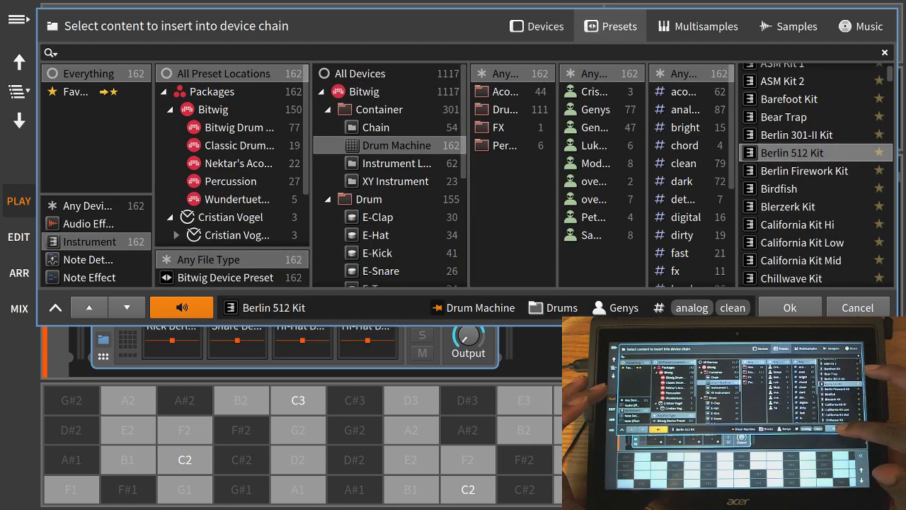
left_click(789, 307)
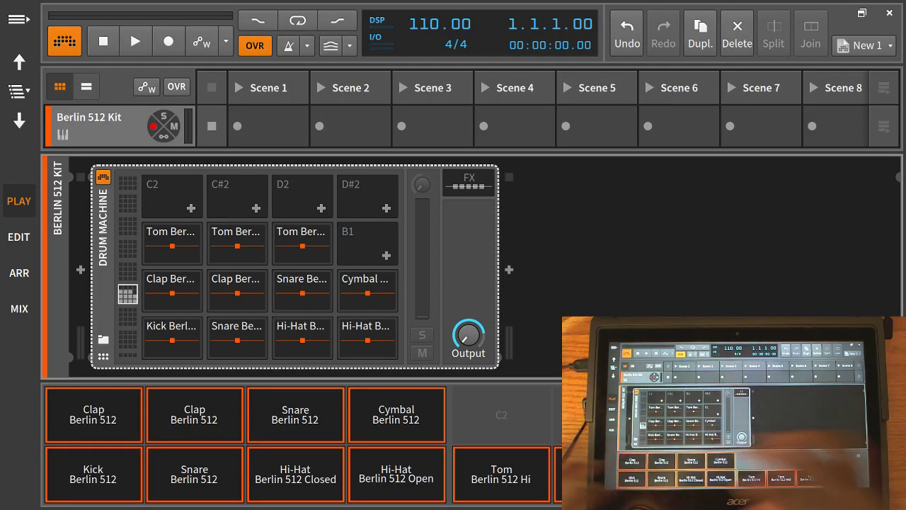
Step: Audition the Kick and Snare pads of the Berlin 512 kit, toggling the pad area's settings panel in between
left_click(92, 473)
left_click(194, 473)
left_click(93, 473)
left_click(194, 472)
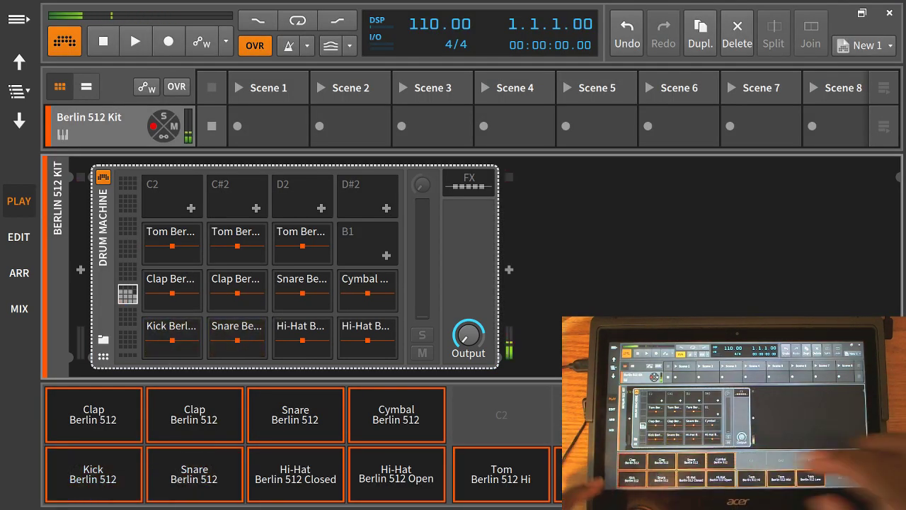
left_click(878, 403)
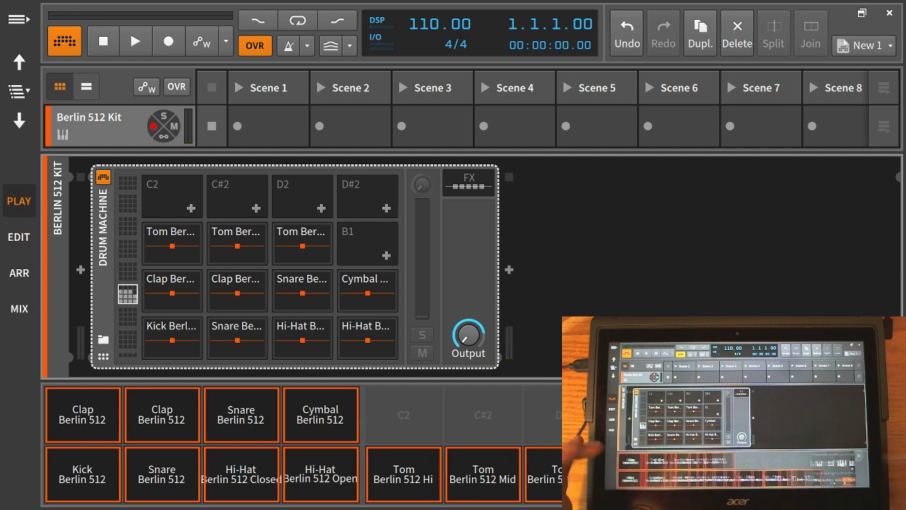
left_click(882, 399)
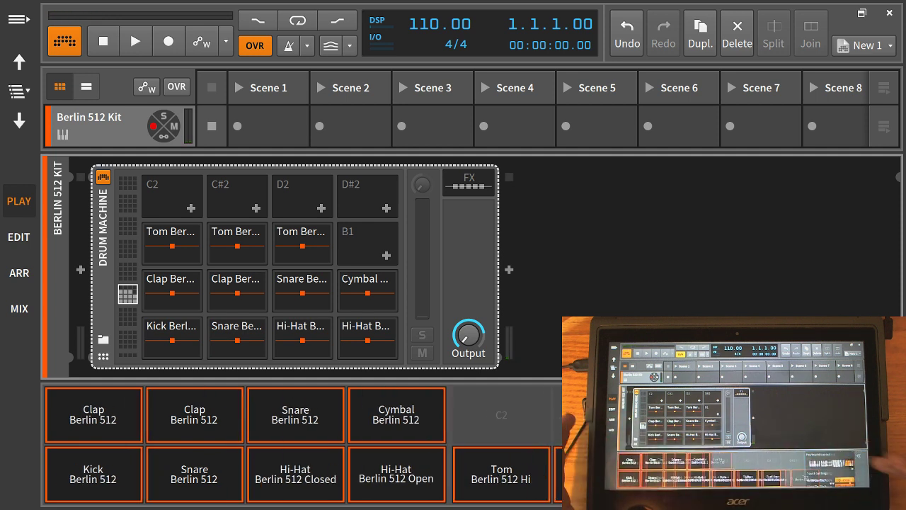
left_click(93, 468)
left_click(196, 455)
left_click(92, 468)
left_click(93, 467)
left_click(195, 454)
Step: Enable the metronome, record a Kick and Snare pattern into the track's Scene 1 slot, and launch Scene 1 to loop it
left_click(289, 45)
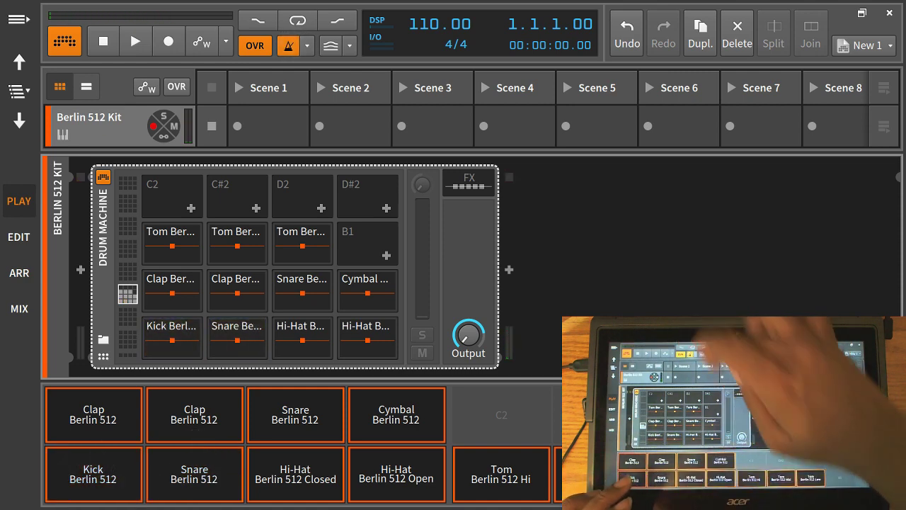
left_click(237, 126)
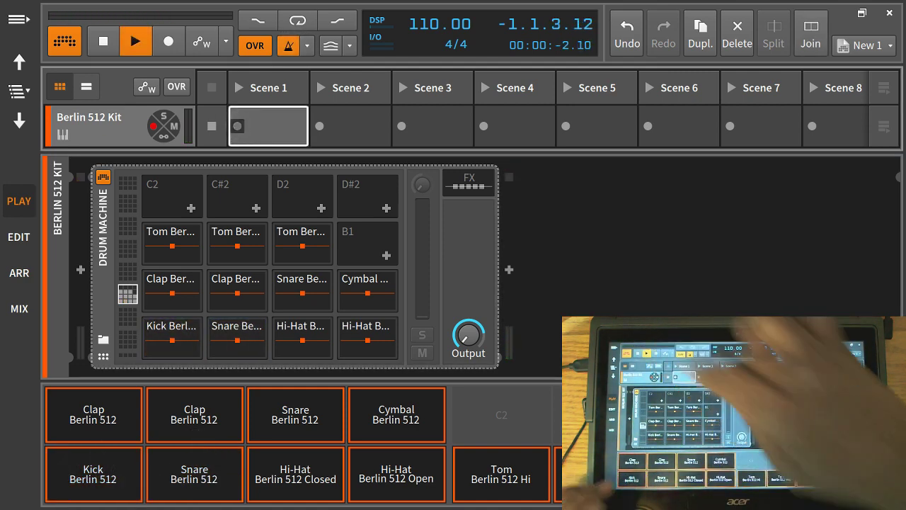
left_click(96, 468)
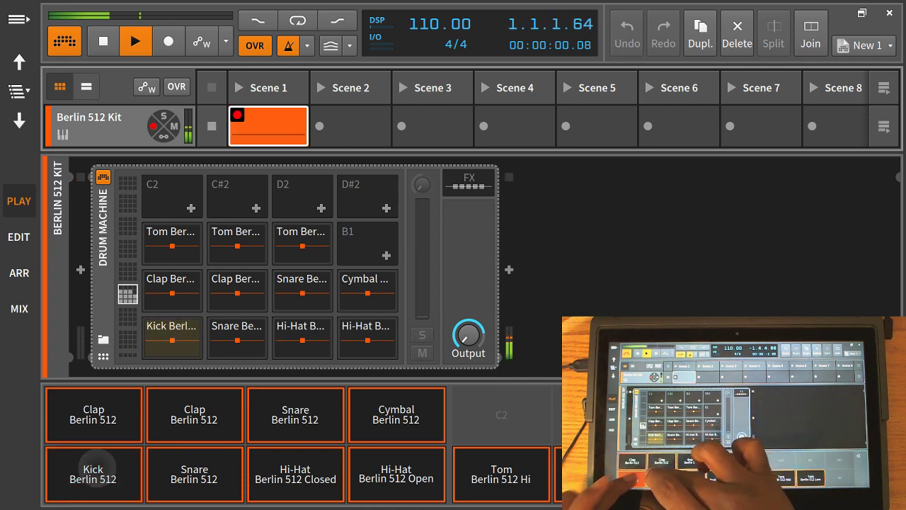
left_click(94, 468)
left_click(195, 455)
left_click(94, 468)
left_click(97, 460)
left_click(104, 451)
left_click(99, 456)
left_click(191, 457)
left_click(100, 459)
left_click(105, 467)
left_click(95, 473)
left_click(190, 457)
left_click(107, 459)
left_click(80, 453)
left_click(86, 453)
left_click(192, 457)
left_click(269, 88)
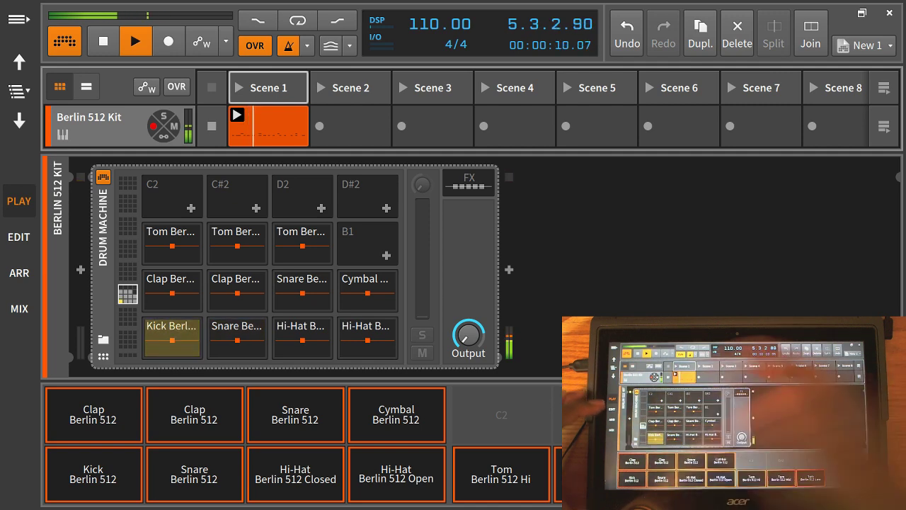
Step: Open the Scene 1 clip in the note editor with its full two-bar loop in view
left_click(19, 236)
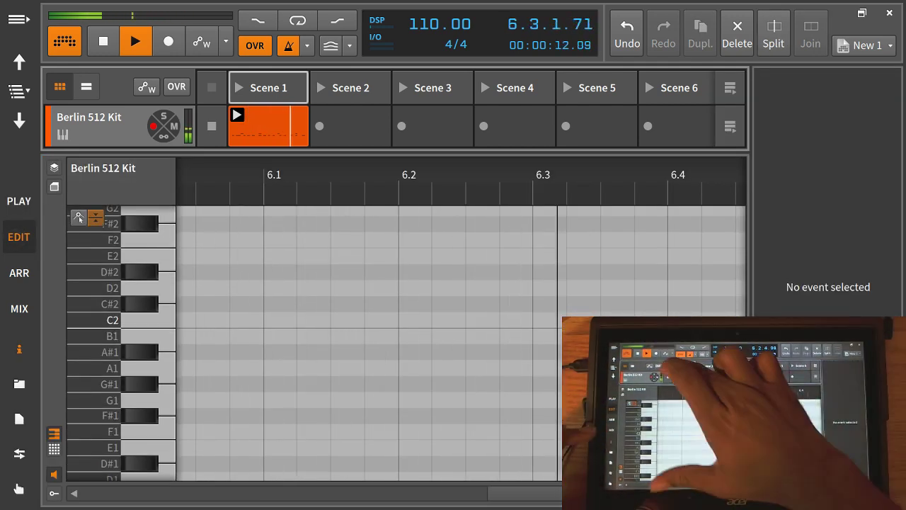
left_click(269, 129)
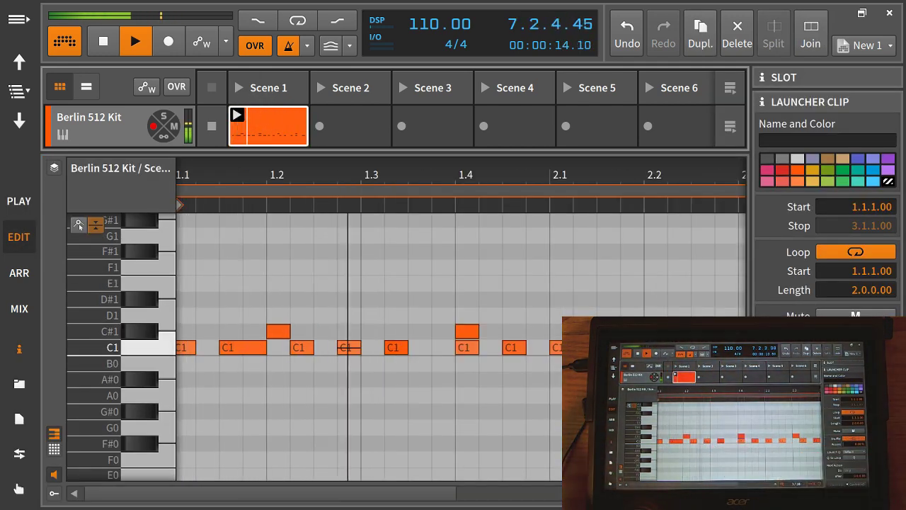
left_click(460, 396)
scroll(460, 347, "down", 3)
scroll(339, 410, "up", 3)
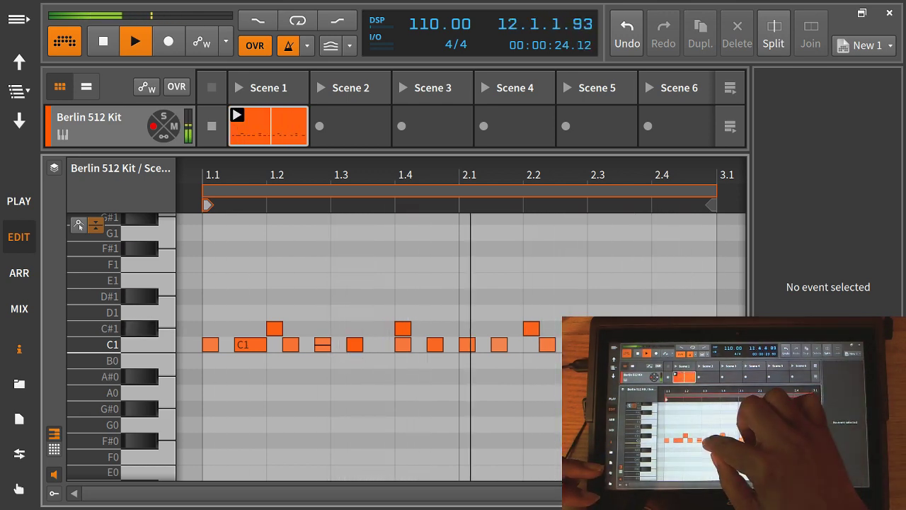
Step: Try moving the C1 kick note in beat 1.3 to 1.3.3.40 and back to 1.3.2.11
left_click(355, 344)
left_click_drag(355, 344, 377, 344)
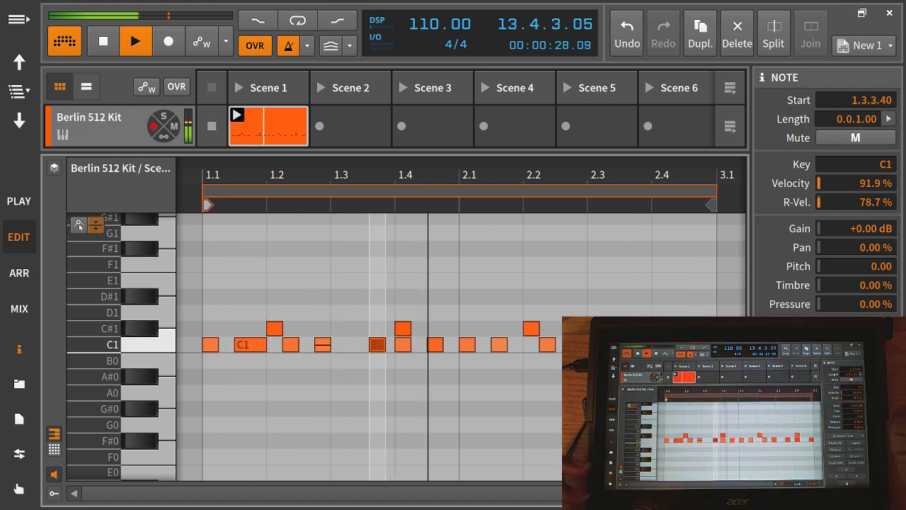
left_click(377, 344)
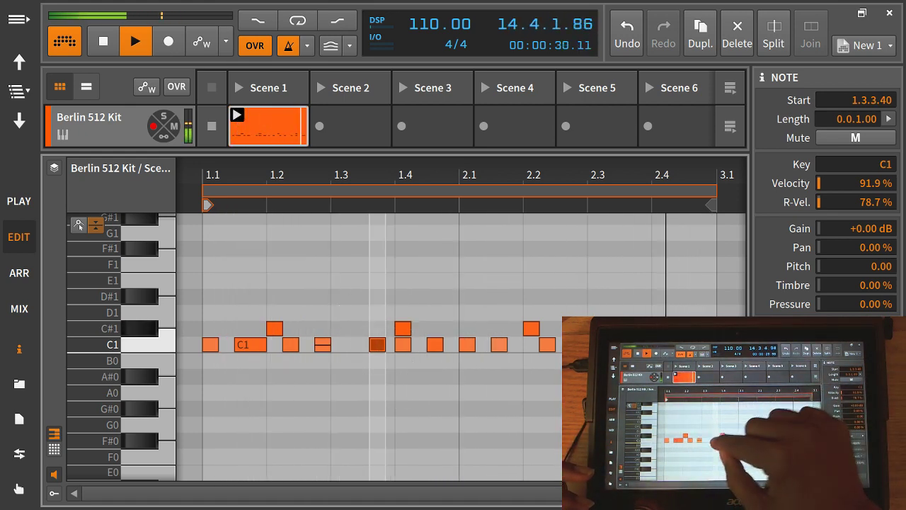
left_click(377, 344)
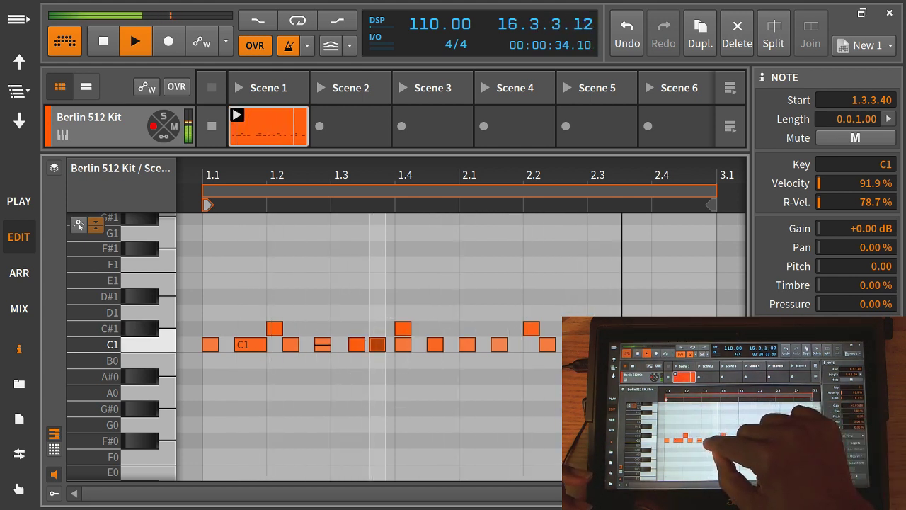
left_click_drag(377, 344, 356, 344)
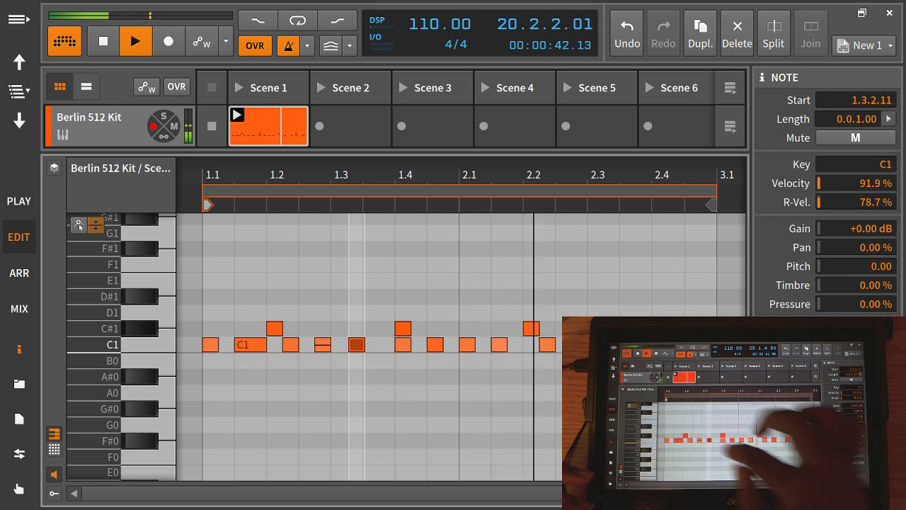
Step: Move the C1 kick note in beat 1.3 to start at 1.3.3.00 and select the Scene 1 clip
left_click(357, 344)
left_click_drag(356, 345, 371, 345)
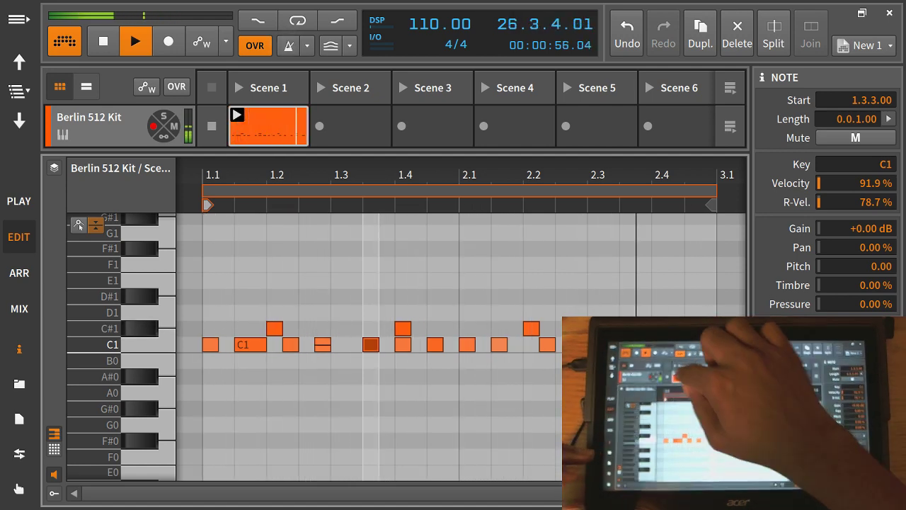
left_click(273, 131)
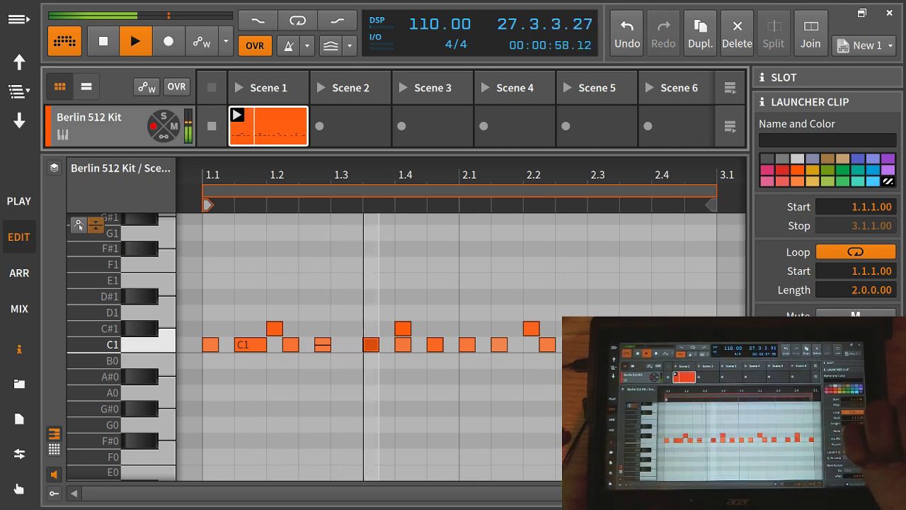
Step: Return to the play view and rehearse a hi-hat part on the open and closed pads over the looping clip
left_click(19, 201)
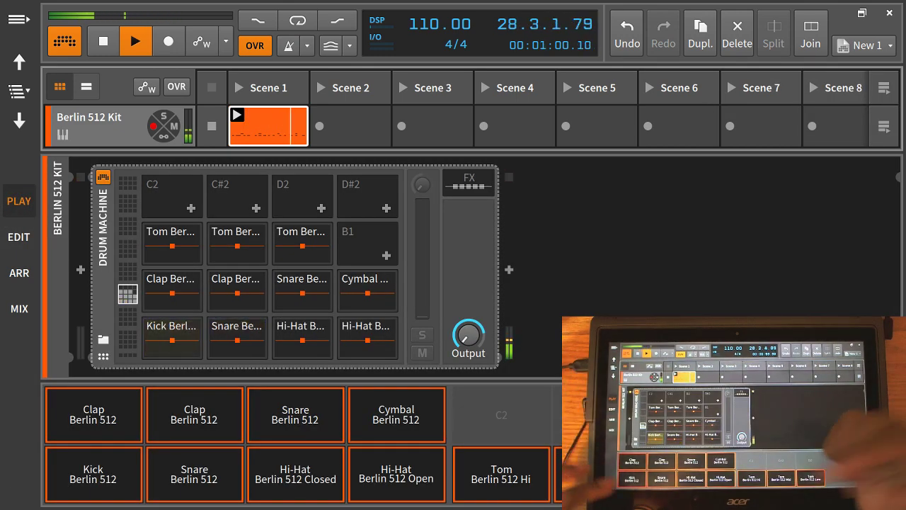
left_click(396, 478)
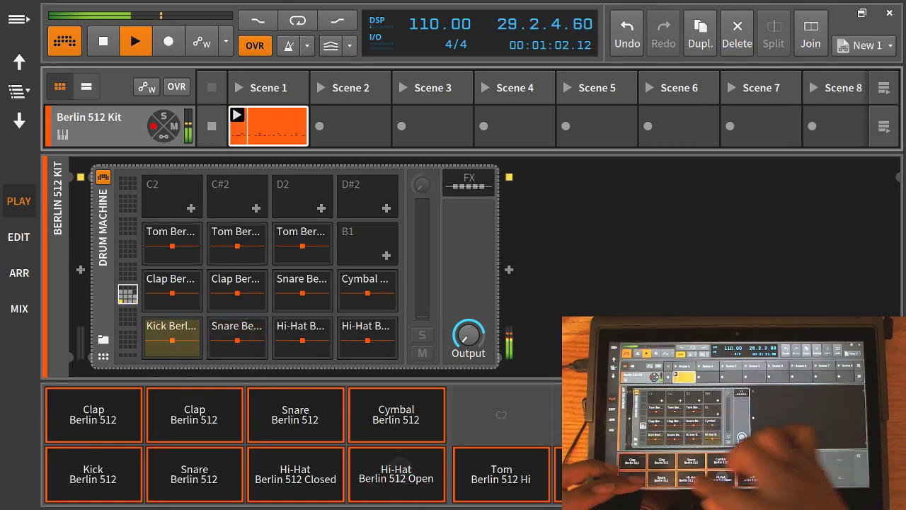
left_click(306, 470)
left_click(306, 470)
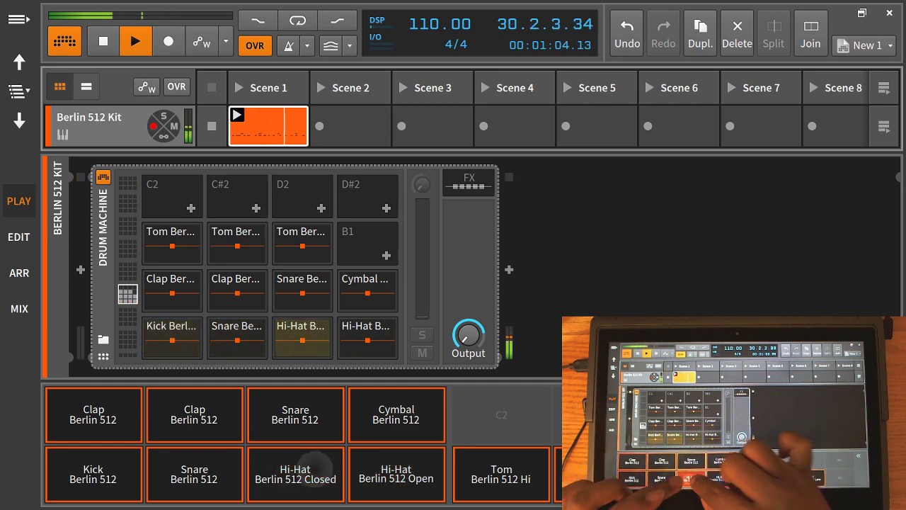
left_click(306, 470)
left_click(305, 469)
left_click(263, 459)
left_click(305, 463)
left_click(272, 460)
Step: Enable launcher overdub and layer a closed and open hi-hat part onto the looping Scene 1 clip
left_click(176, 86)
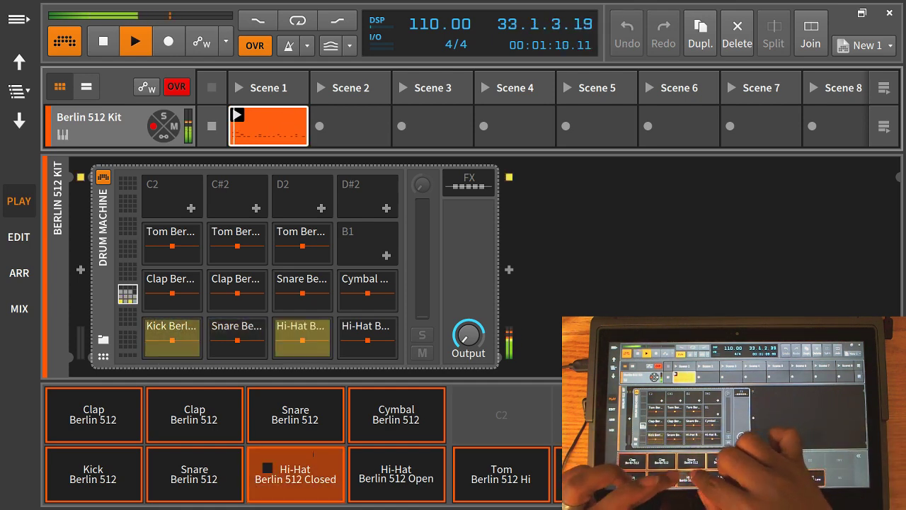
left_click(309, 456)
left_click(269, 461)
left_click(413, 454)
left_click(269, 462)
left_click(314, 454)
left_click(267, 461)
left_click(312, 455)
left_click(396, 473)
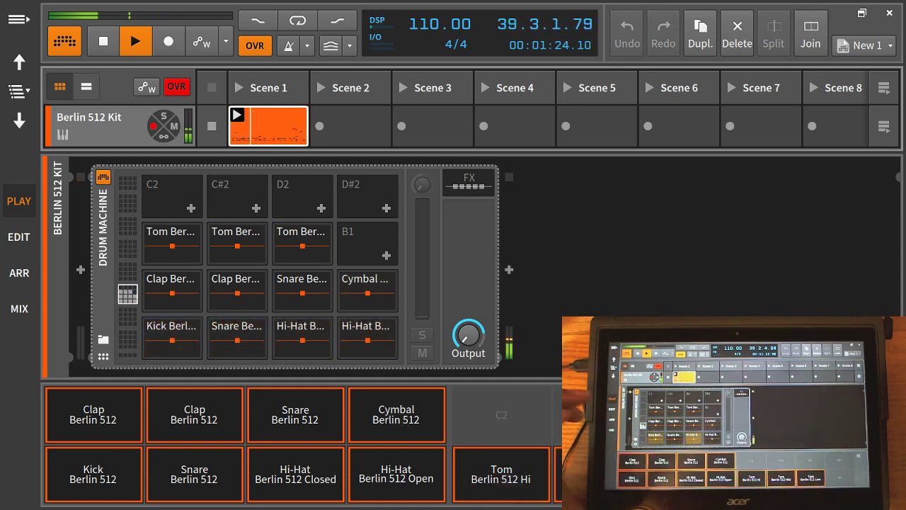
Step: Open the overdubbed clip in the note editor and move the G1 note to the clip start at 1.1.1.00
left_click(19, 237)
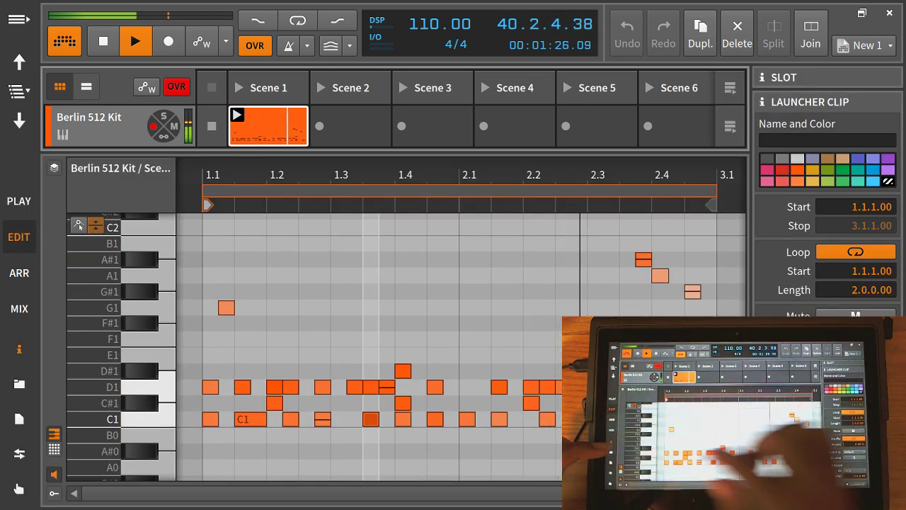
left_click(370, 419)
mouse_move(227, 307)
left_mouse_down()
mouse_move(194, 308)
mouse_move(227, 307)
mouse_move(210, 307)
left_mouse_up()
left_click(195, 307)
left_click(274, 306)
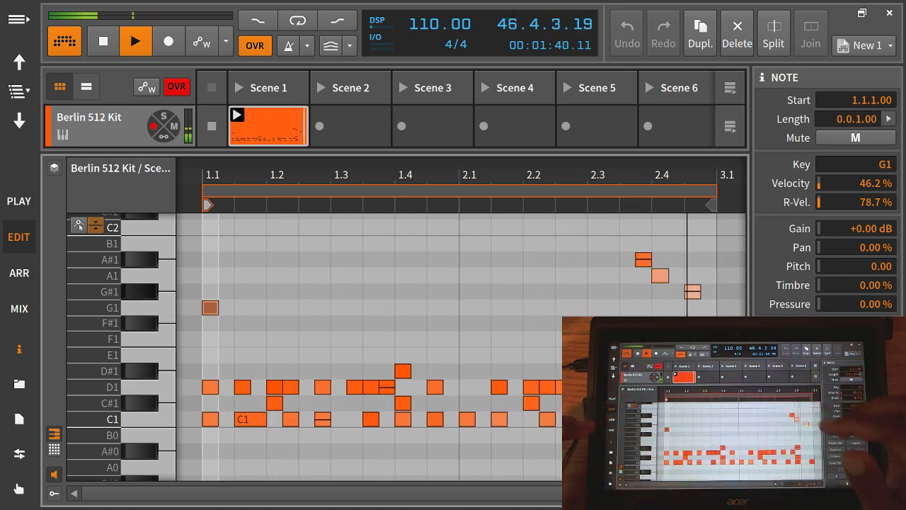
Step: Draw a 0.0.2.00-long G1 note in the first bar and move it to start at 2.1.1.00
left_click_drag(367, 308, 389, 307)
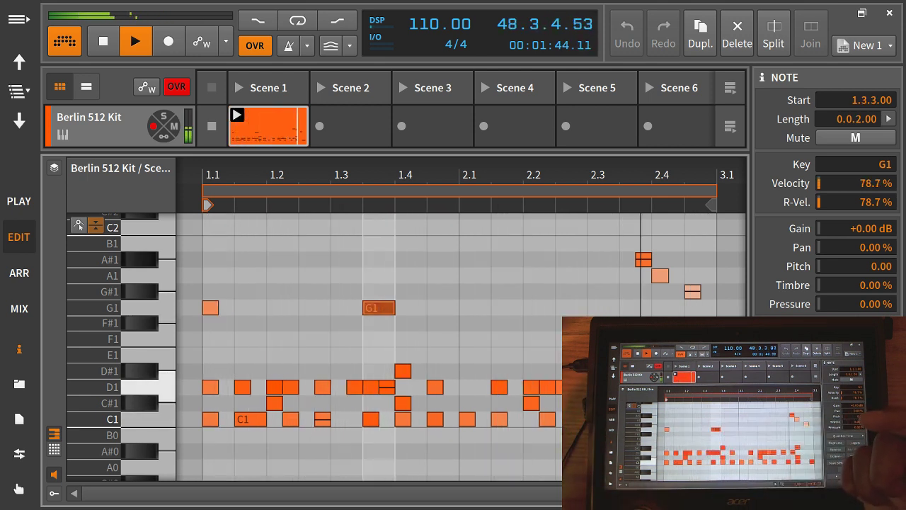
left_click_drag(379, 307, 474, 307)
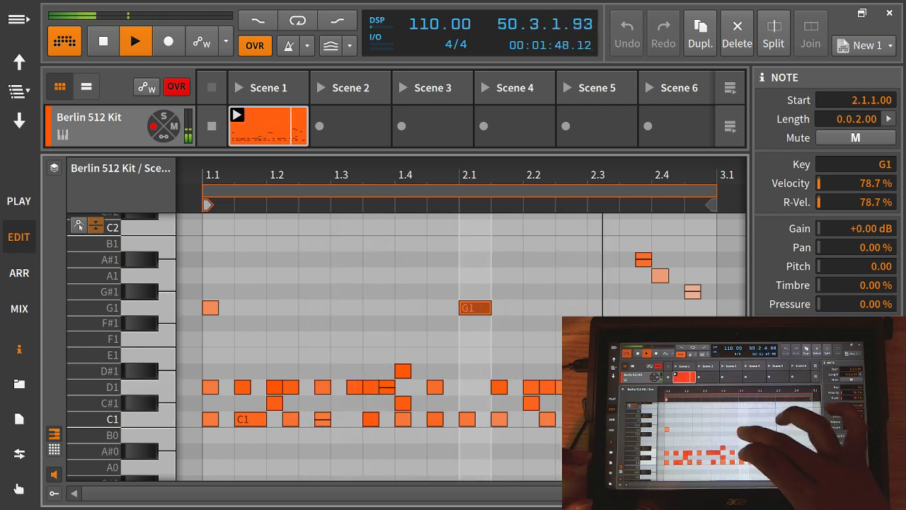
left_click(474, 308)
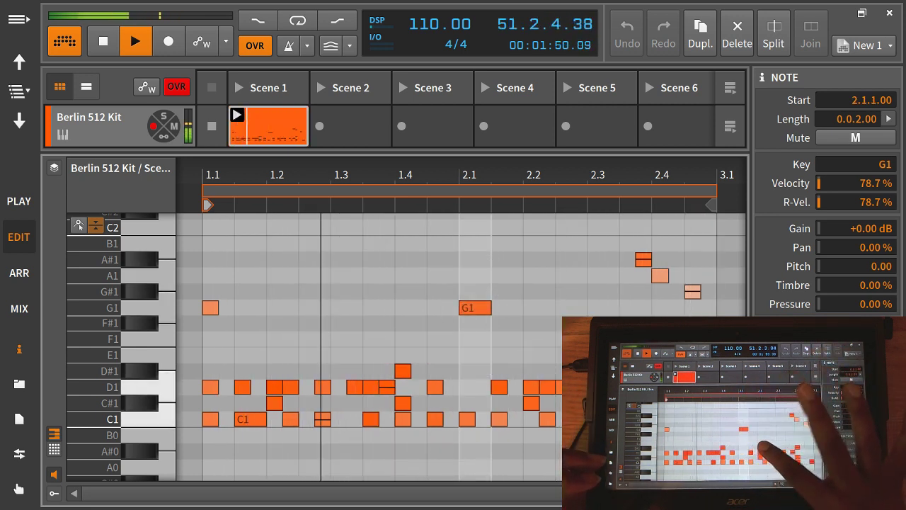
Step: Stretch the G1 note at 2.1.1.00 to a length of 0.2.0.00
left_click_drag(488, 307, 555, 308)
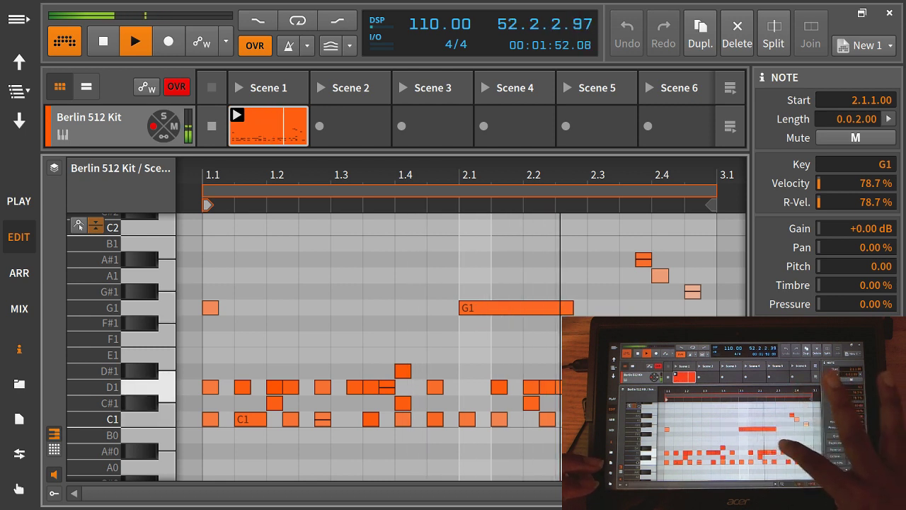
left_click(475, 307)
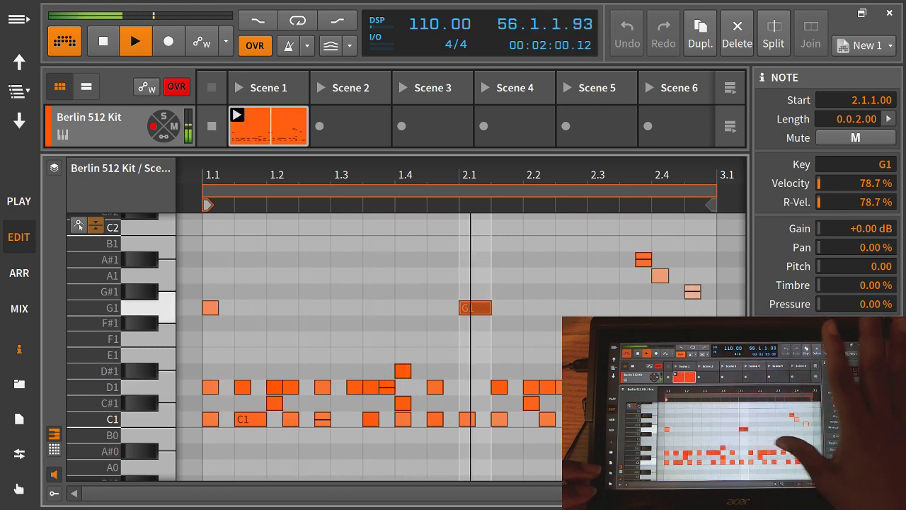
left_click_drag(475, 307, 562, 343)
left_click_drag(538, 307, 588, 307)
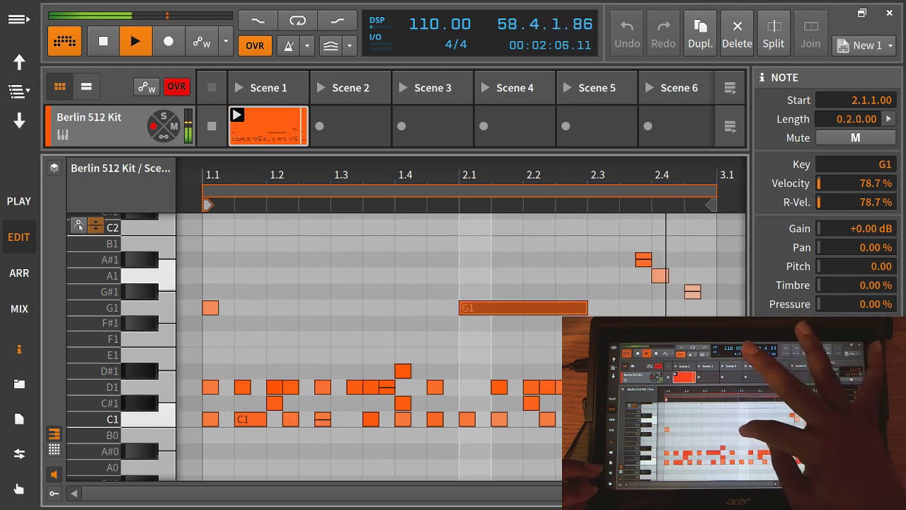
left_click(484, 308)
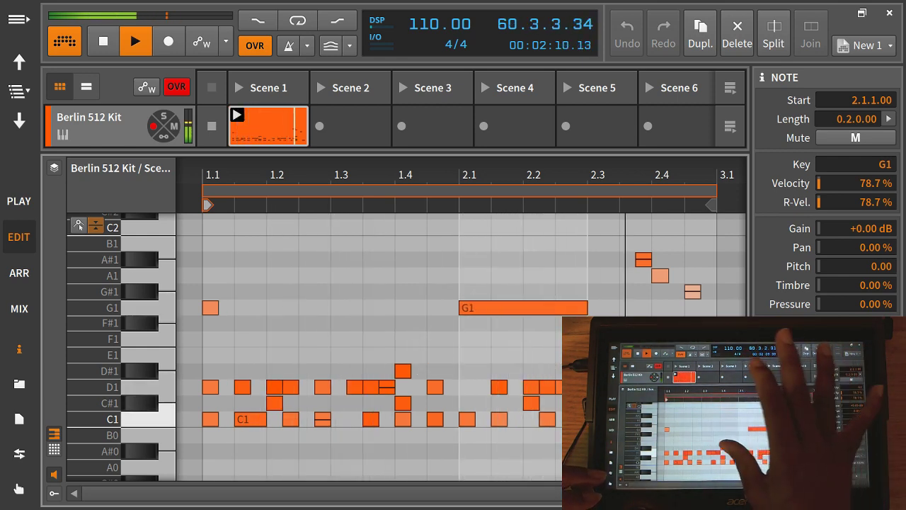
left_click_drag(494, 307, 471, 307)
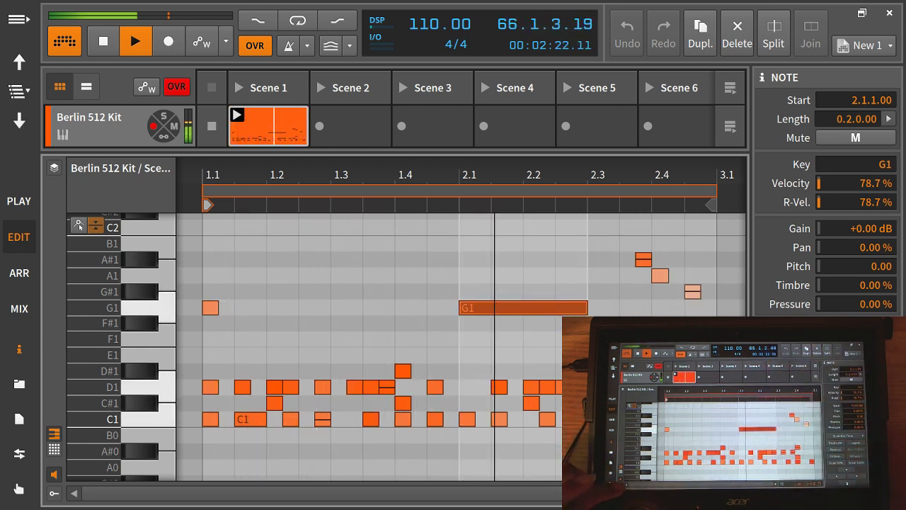
Step: Show the velocity lane under the notes and set the long G1 note's velocity to 41.8 %
left_click(54, 494)
left_click_drag(461, 410, 462, 443)
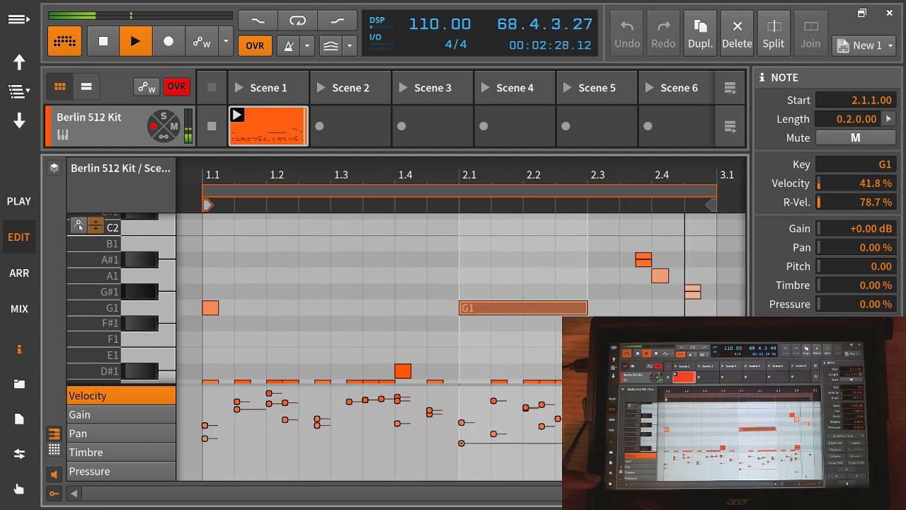
Step: Return to the drum track's play view and swap its Drum Machine preset for Dubstep Kit 4
left_click(95, 126)
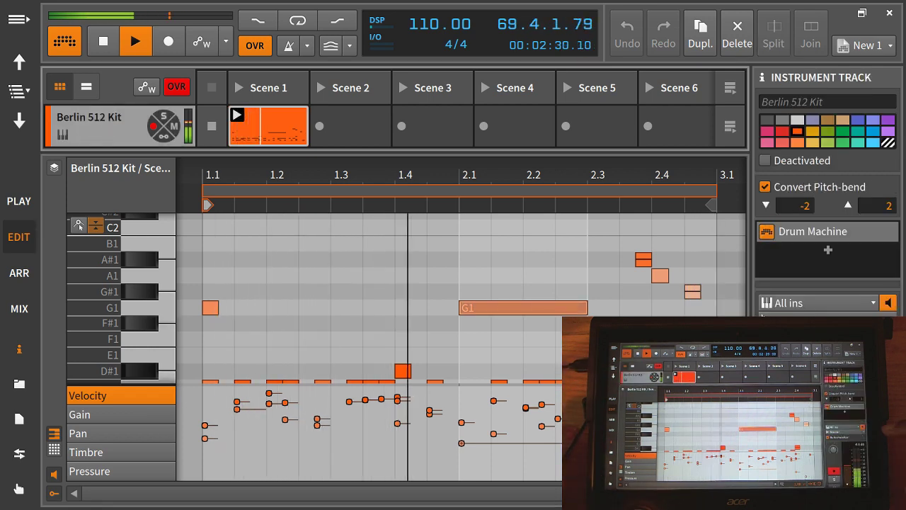
left_click(19, 201)
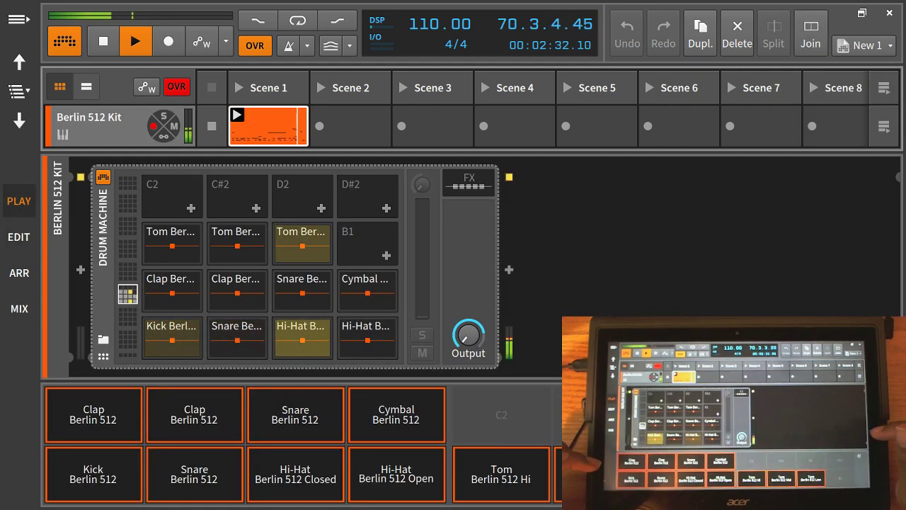
left_click(103, 339)
scroll(814, 177, "down", 5)
scroll(814, 177, "down", 3)
left_click(792, 179)
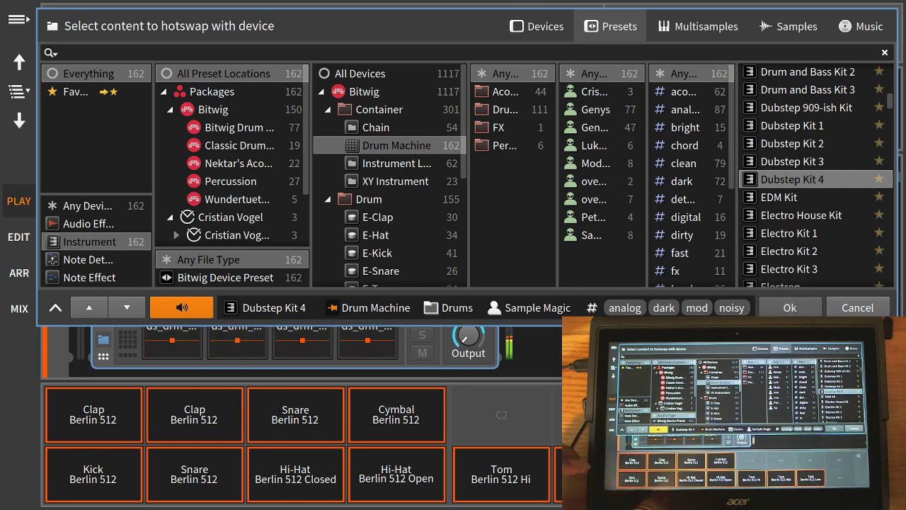
key("Return")
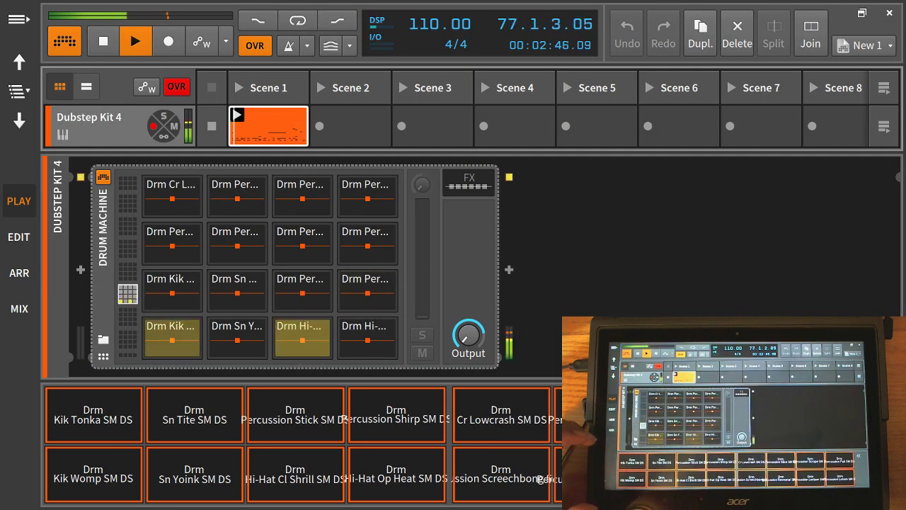
Step: Delete the Audio 2 track in the arrange view
left_click(20, 273)
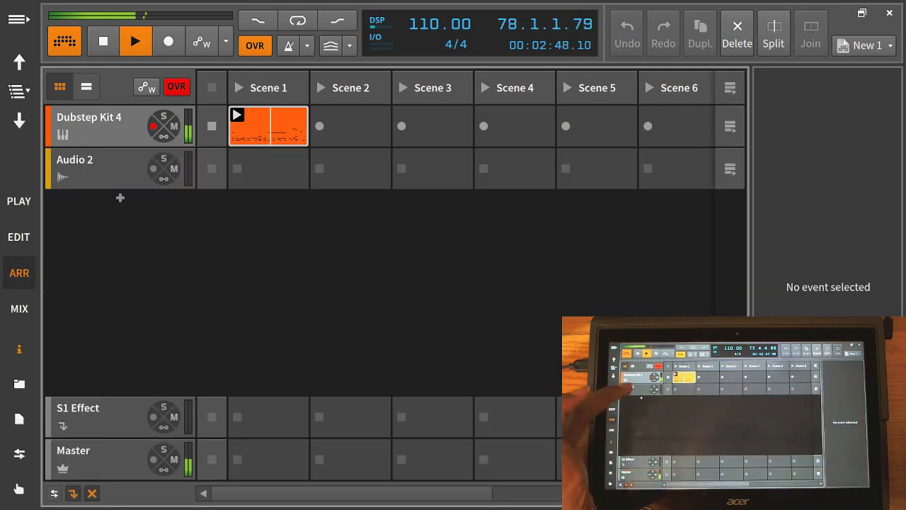
left_click(99, 168)
left_click(737, 34)
Step: Add an instrument track below Dubstep Kit 4 with the Bass FM preset from the Bass category
left_click(116, 157)
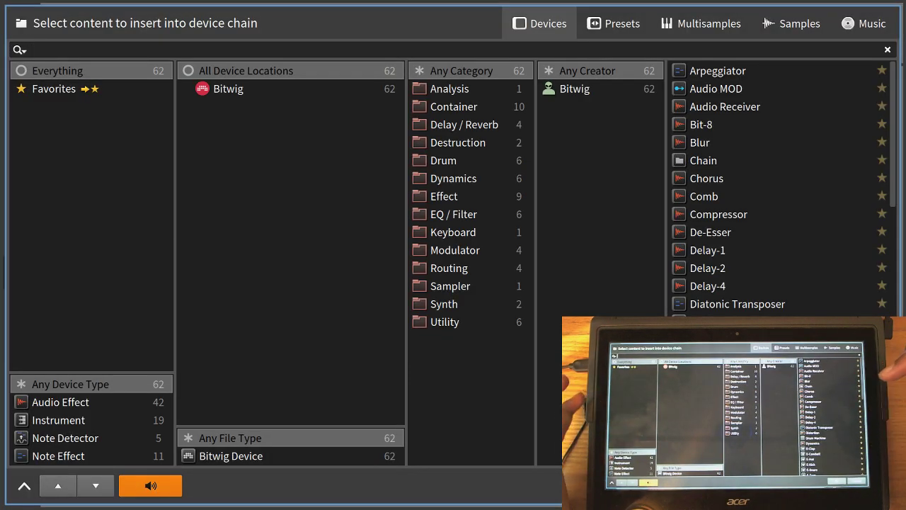
left_click(614, 23)
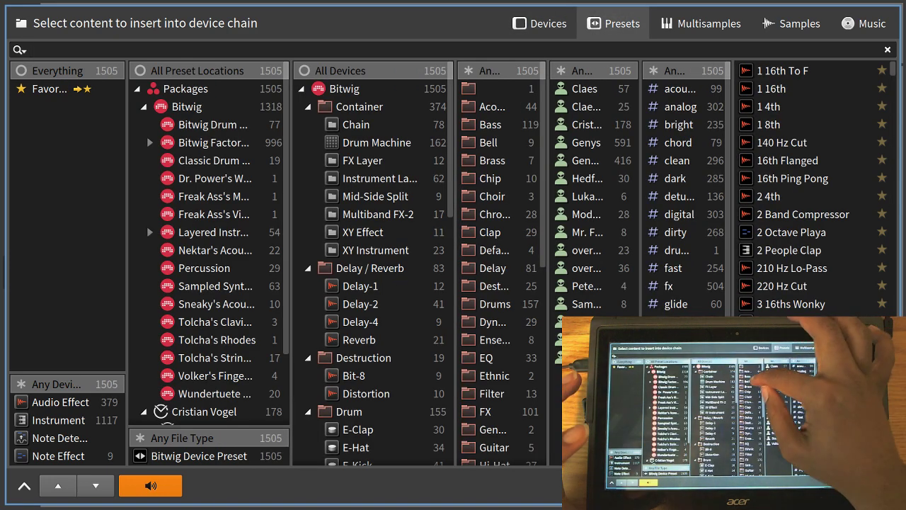
left_click(490, 124)
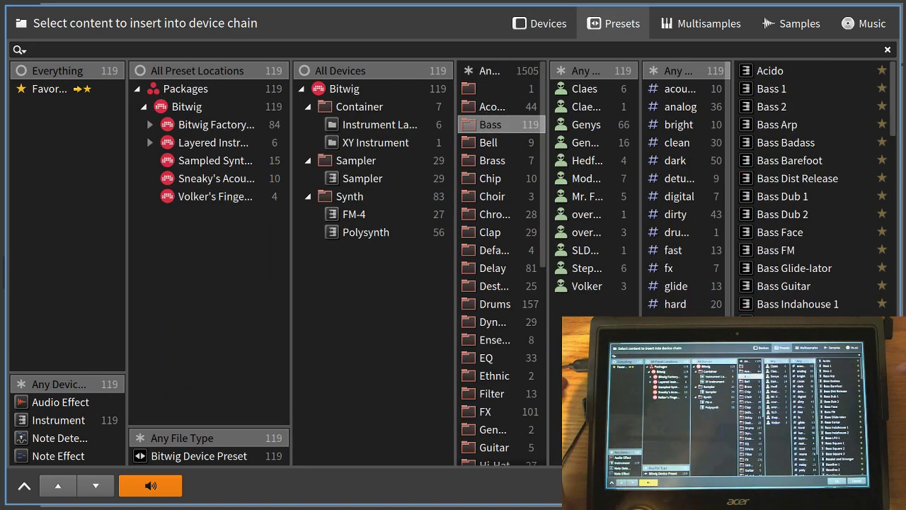
left_click(775, 250)
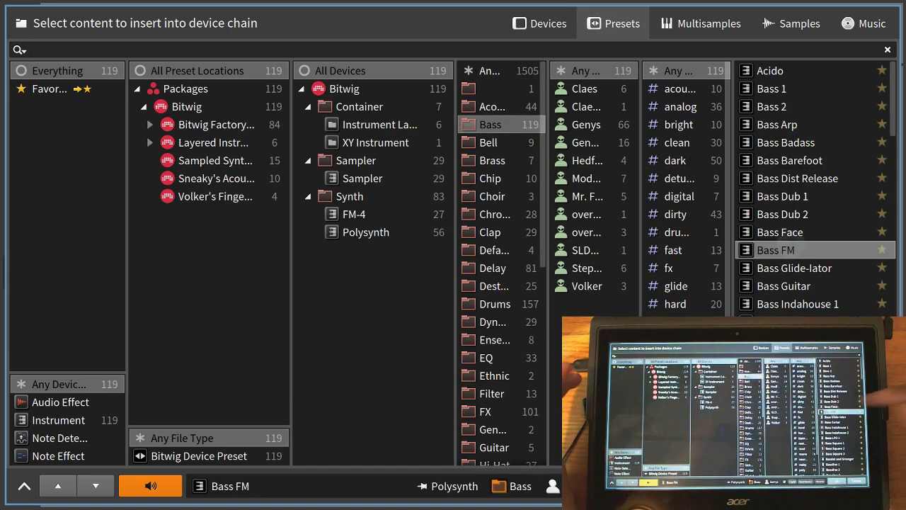
left_click(798, 486)
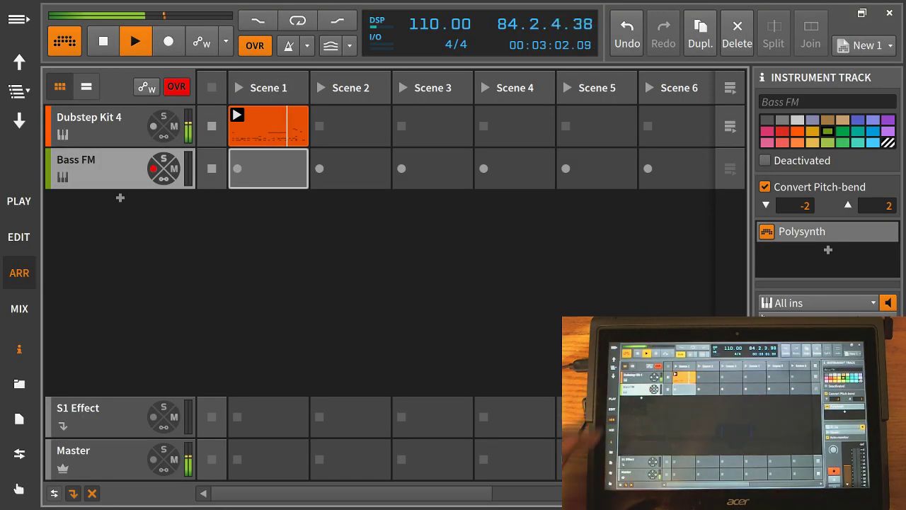
Step: In the play view, switch the pads to the four-row note grid and record sliding C2 and F#2 bass notes into the Scene 1 slot
left_click(20, 201)
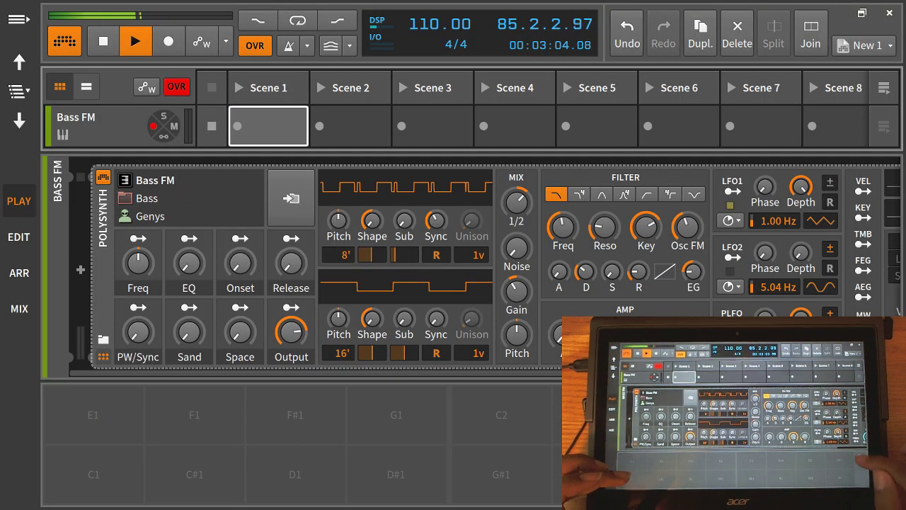
left_click(798, 423)
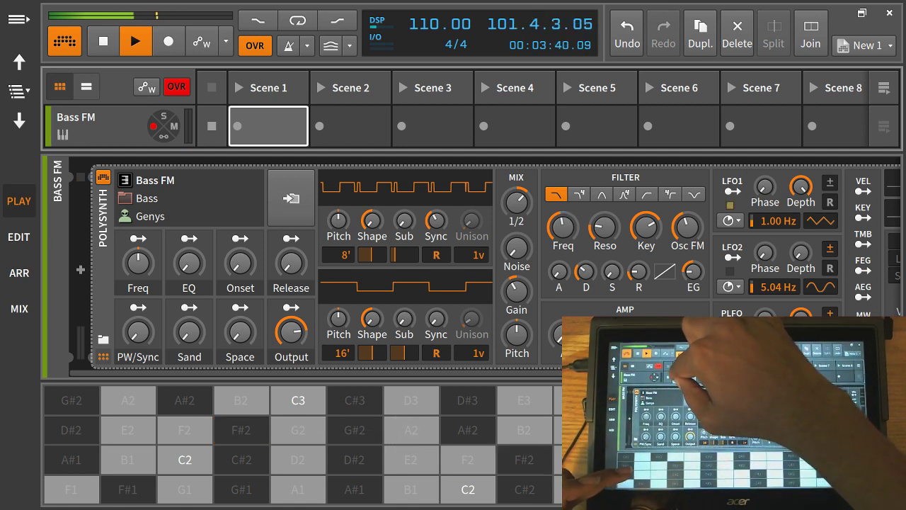
left_click(238, 126)
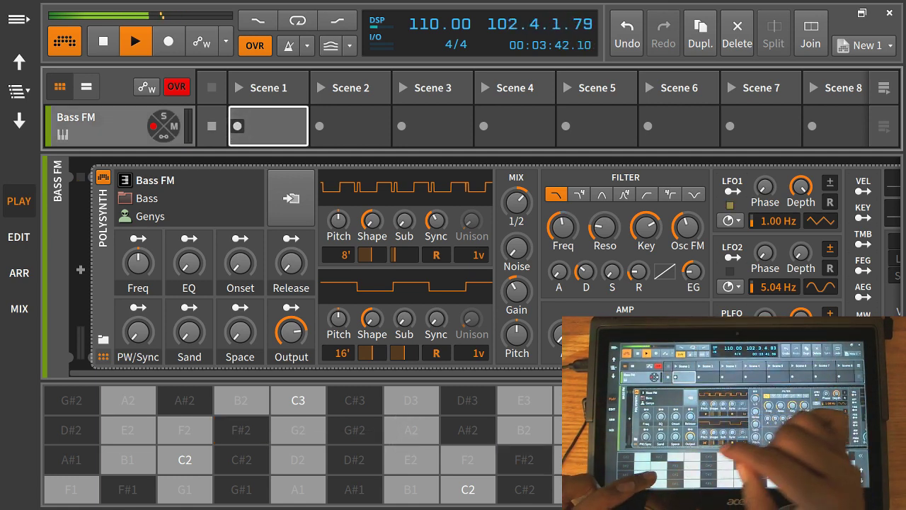
left_click(183, 459)
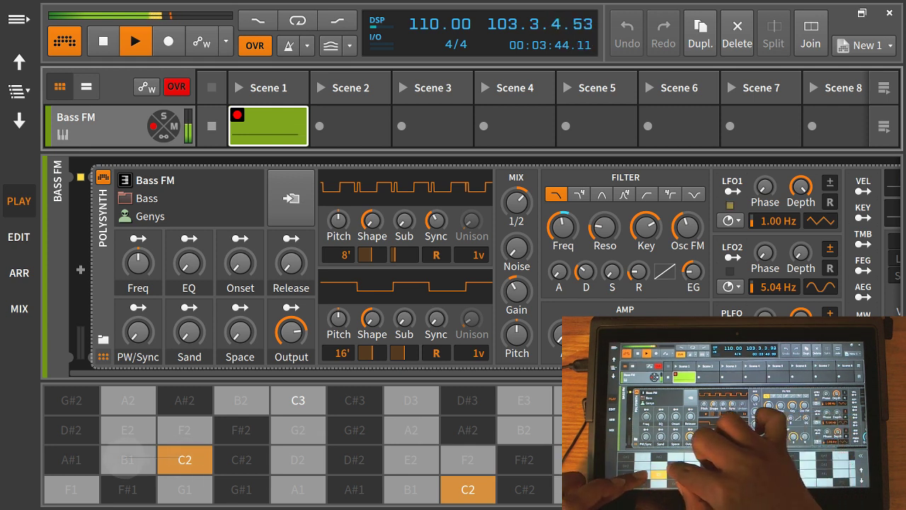
left_click(240, 429)
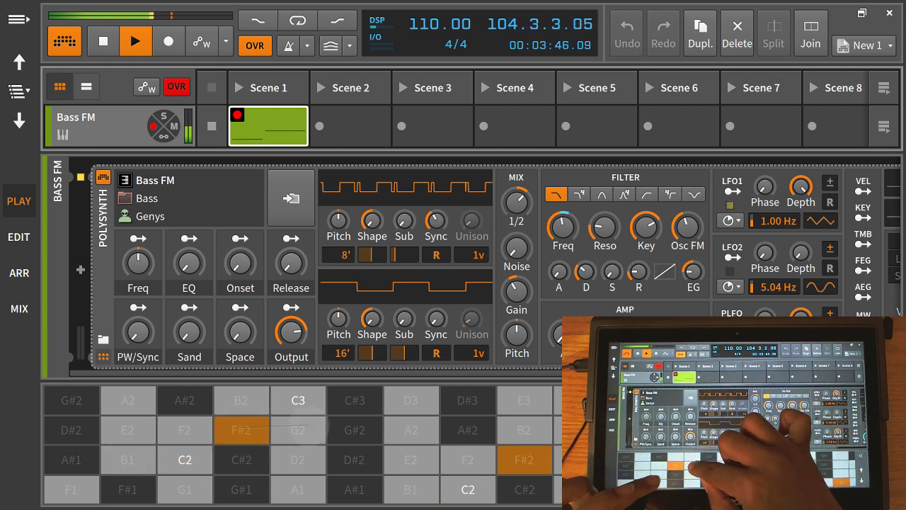
left_click(185, 459)
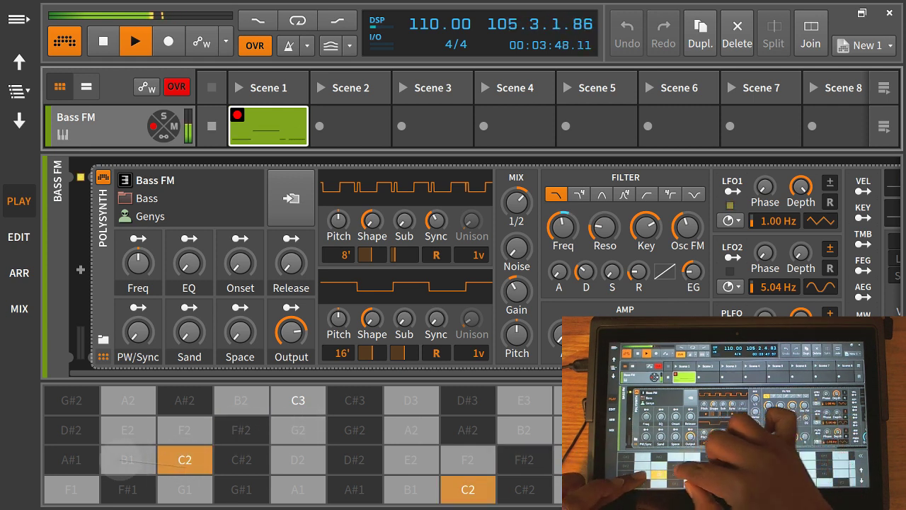
left_click(241, 430)
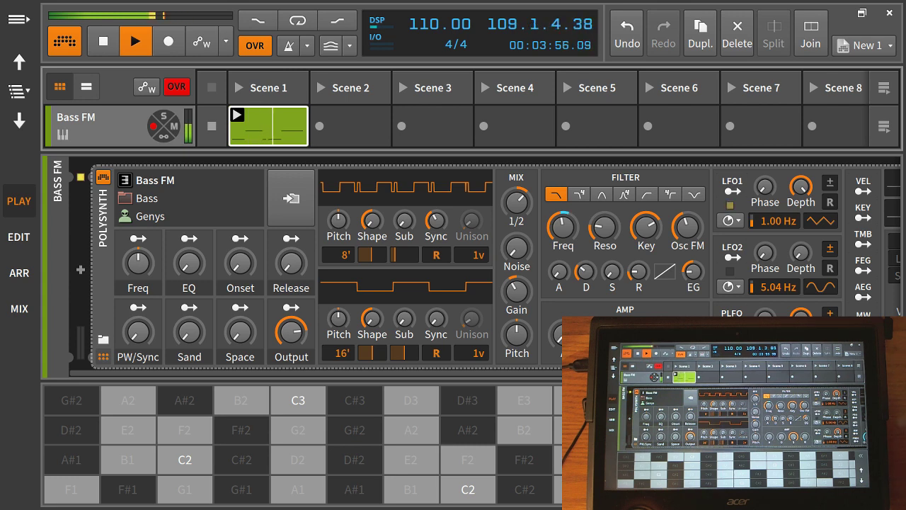
Step: Open the Bass FM Scene 1 clip in the note editor and move the short C2 note to start at 2.4.1.00
double_click(268, 126)
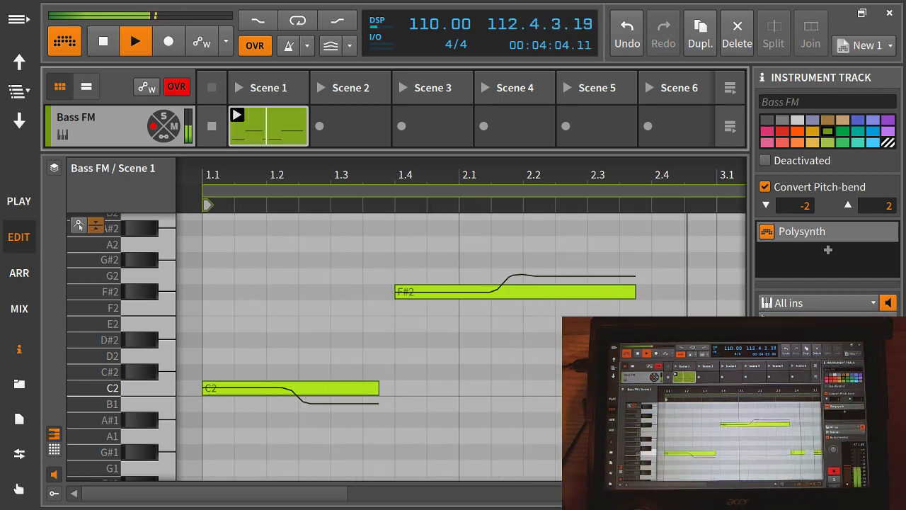
left_click(659, 387)
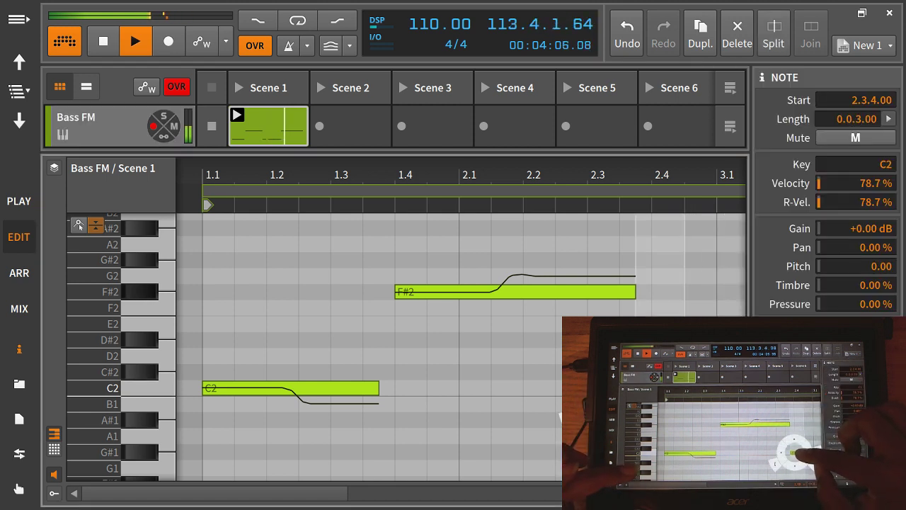
mouse_move(660, 388)
left_mouse_down()
mouse_move(693, 388)
mouse_move(675, 388)
left_mouse_up()
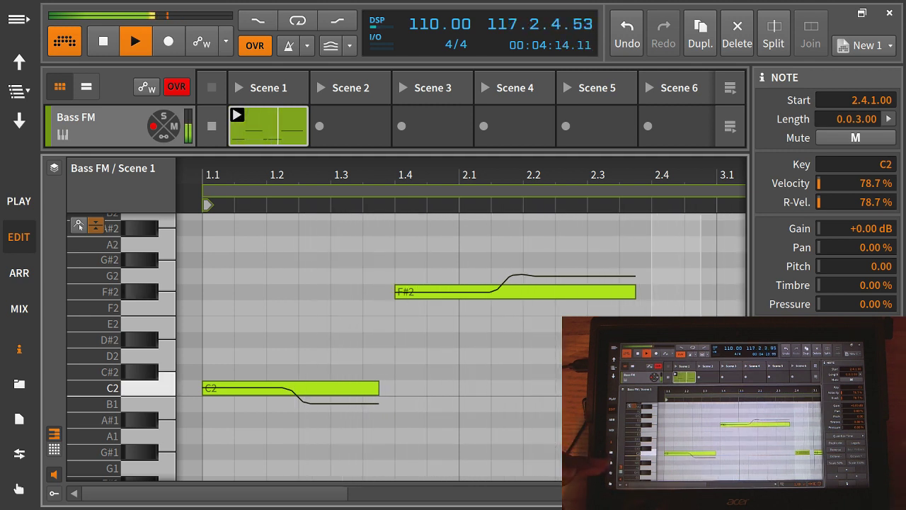
scroll(453, 346, "down", 5)
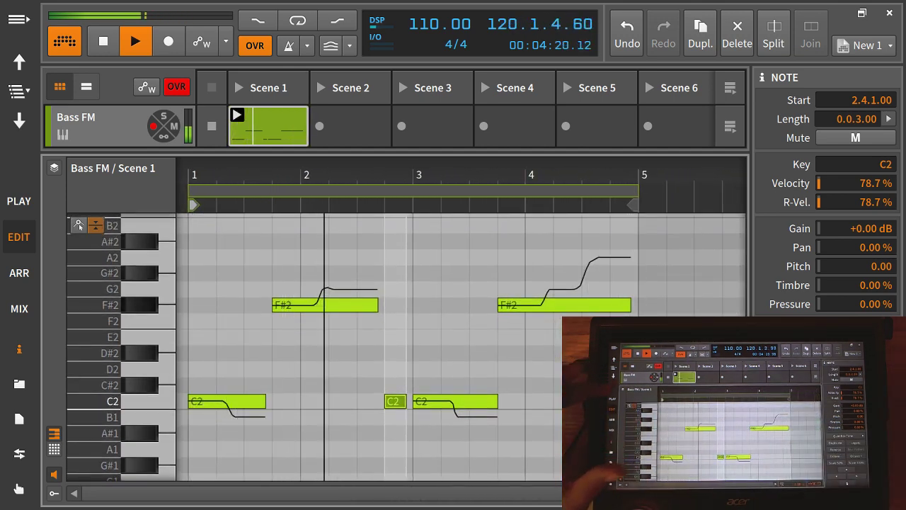
Step: Return to the arrange view and add an instrument track below Bass FM with the FM Piano 2 keyboard preset
left_click(19, 201)
left_click(19, 272)
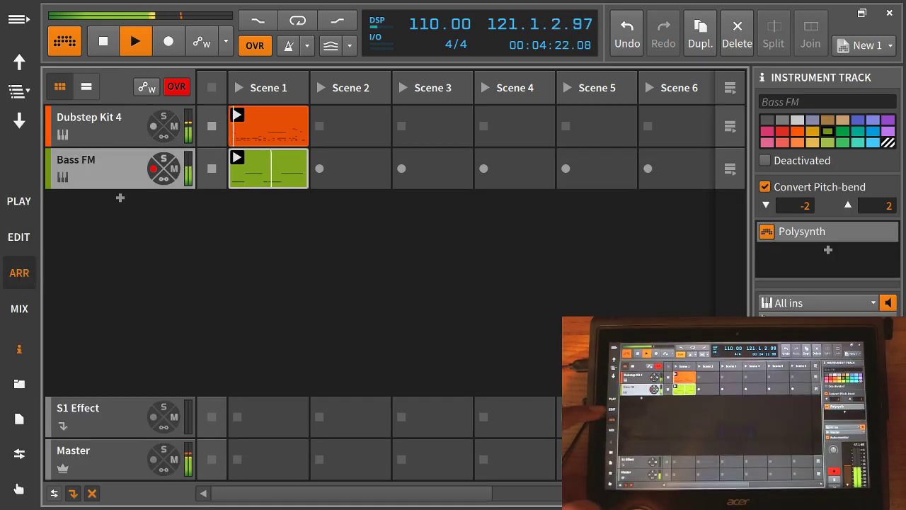
left_click(120, 198)
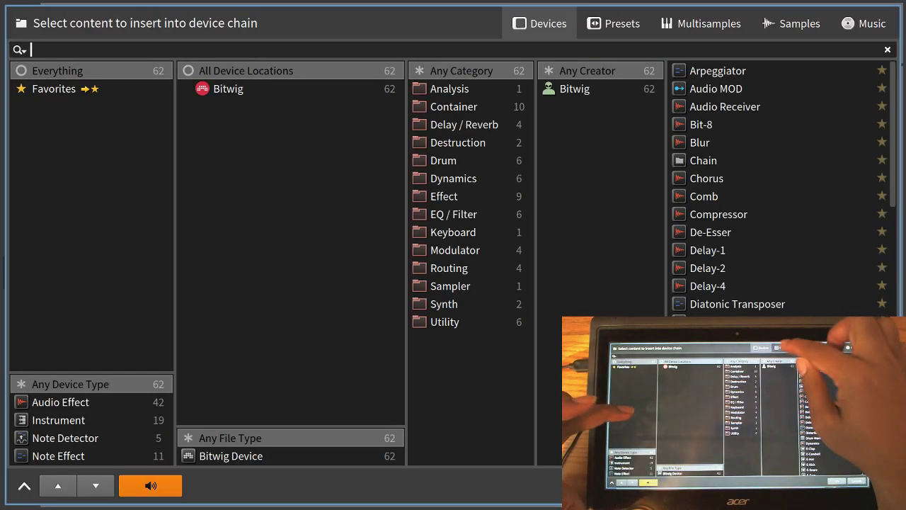
left_click(613, 24)
scroll(503, 262, "down", 3)
scroll(503, 262, "down", 1)
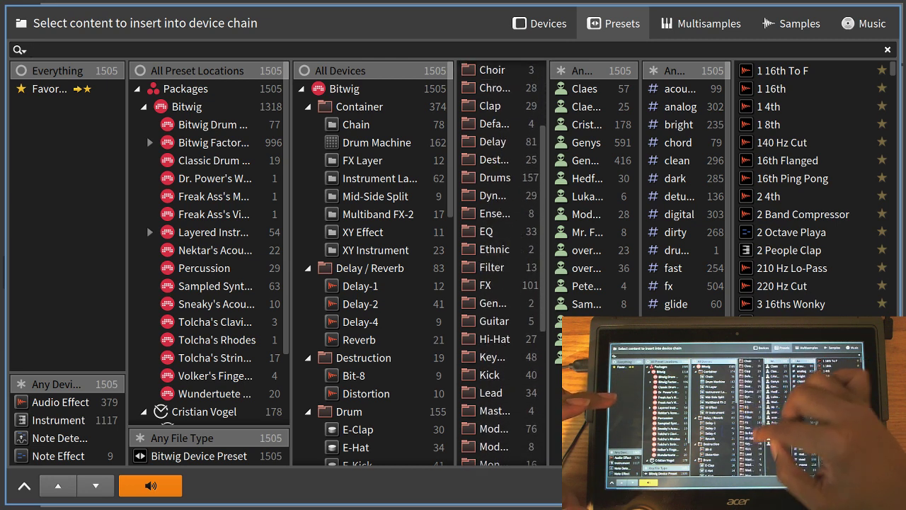
left_click(492, 357)
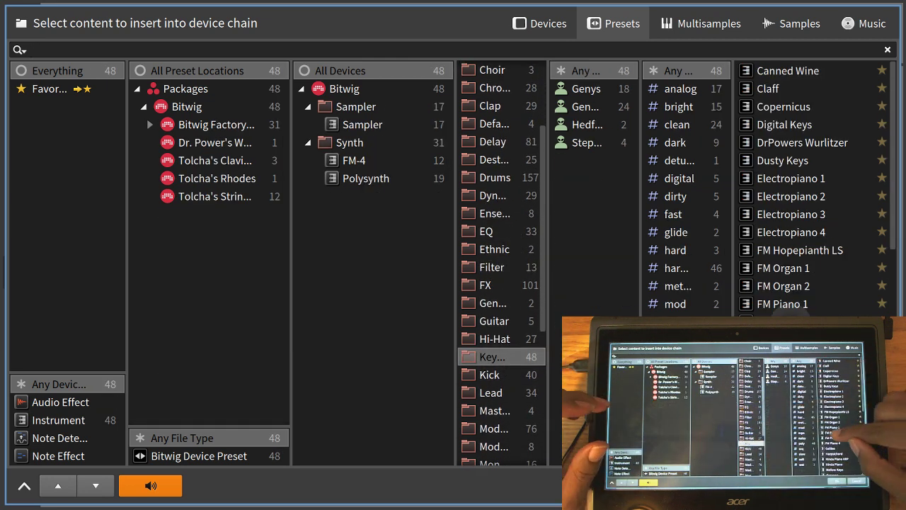
left_click(791, 323)
left_click(804, 485)
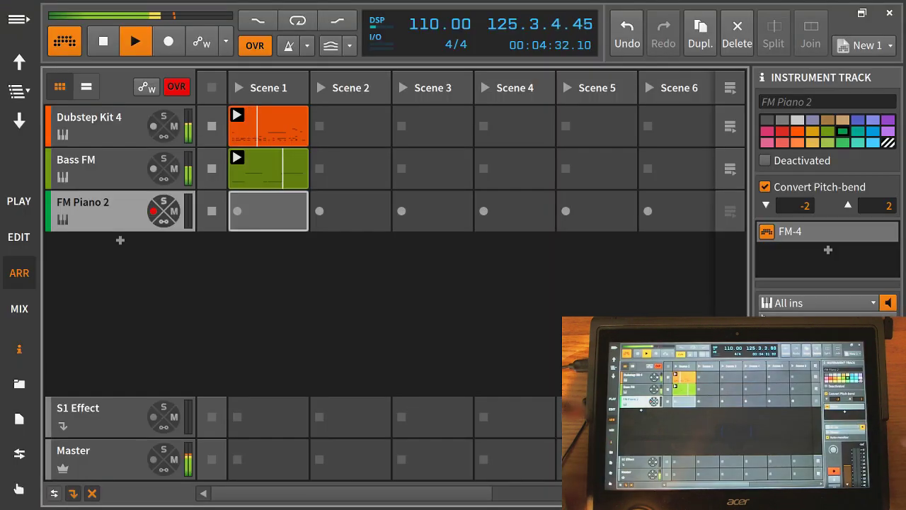
Step: Switch to the play view and audition F2–G#2–C3 and E2–G2–B2 chords on the FM Piano 2 pads
left_click(19, 201)
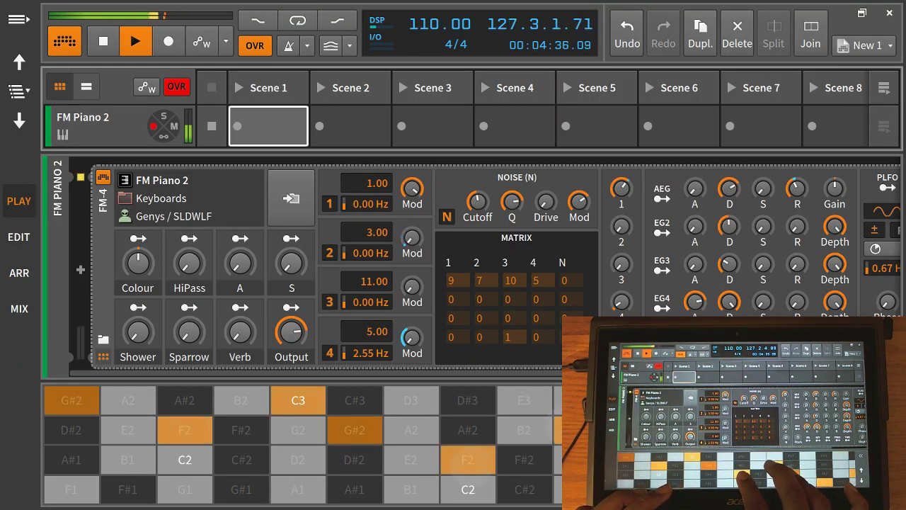
left_click(449, 463)
left_click(522, 427)
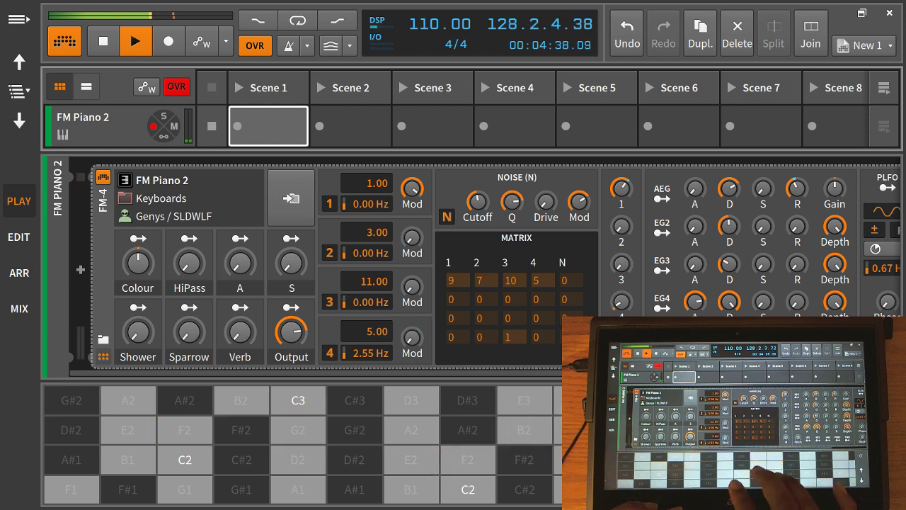
left_click(523, 429)
left_click(419, 472)
left_click(513, 419)
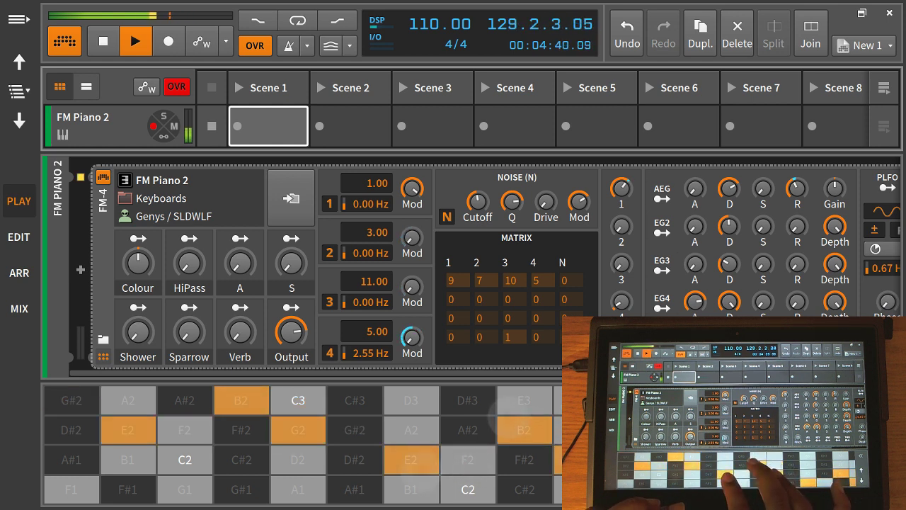
left_click(203, 470)
left_click(411, 461)
left_click(297, 428)
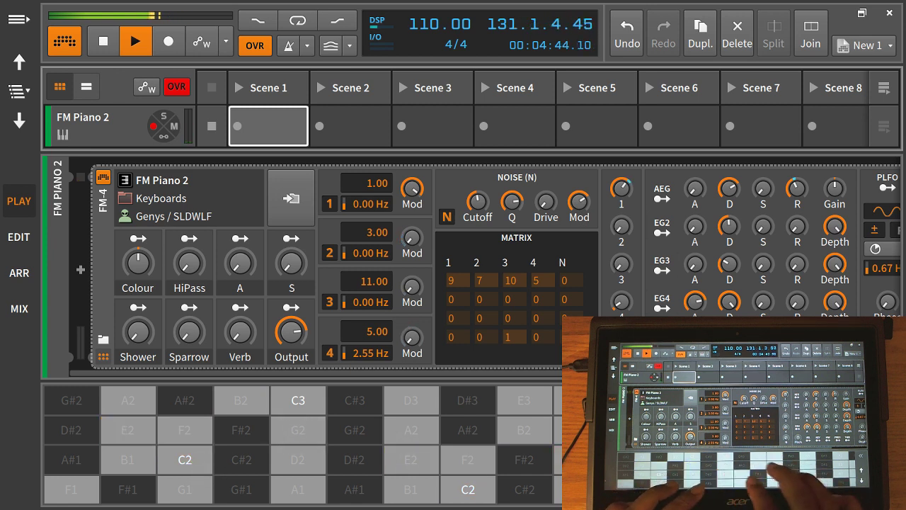
Step: Audition F2–G#2–B2 alternating with E2–G2–B2 on the FM Piano 2 pads while the loop plays
left_click(506, 469)
left_click(468, 461)
left_click(530, 437)
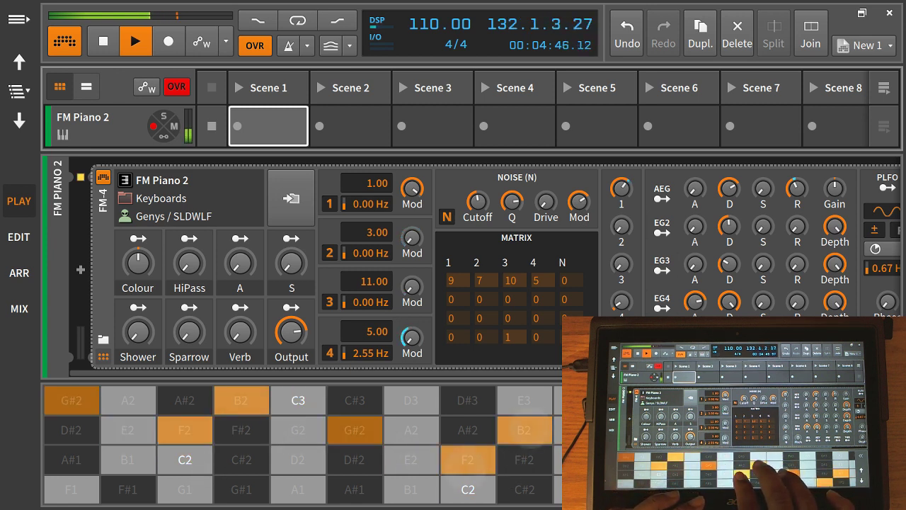
left_click(473, 461)
left_click(516, 427)
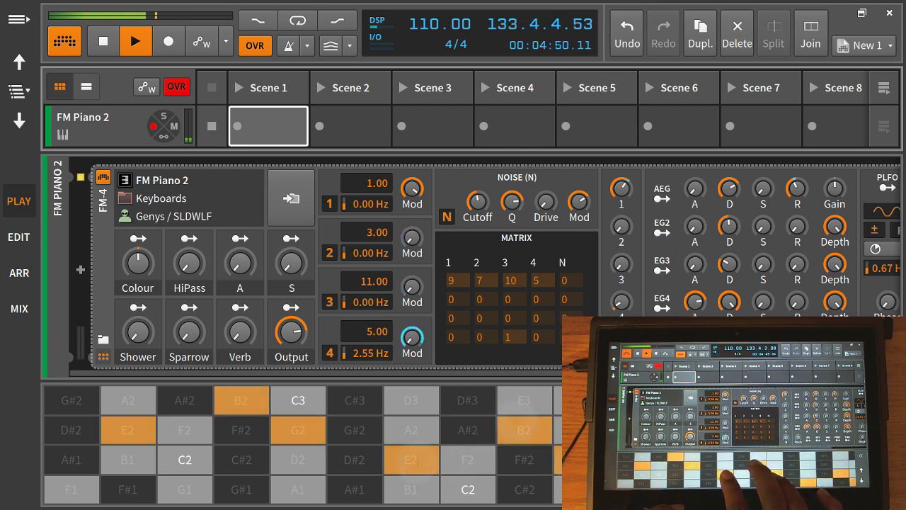
left_click(427, 464)
left_click(515, 428)
left_click(460, 459)
left_click(523, 429)
left_click(638, 459)
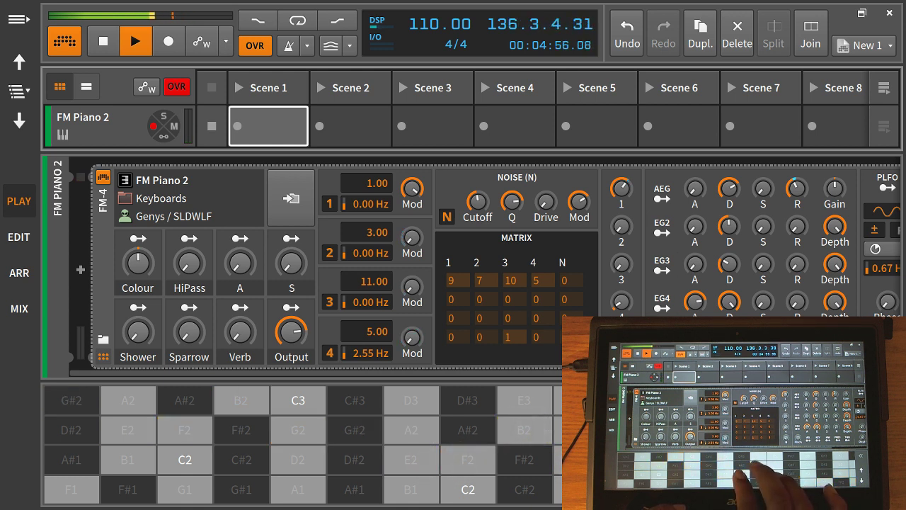
left_click(415, 462)
left_click(511, 427)
left_click(581, 459)
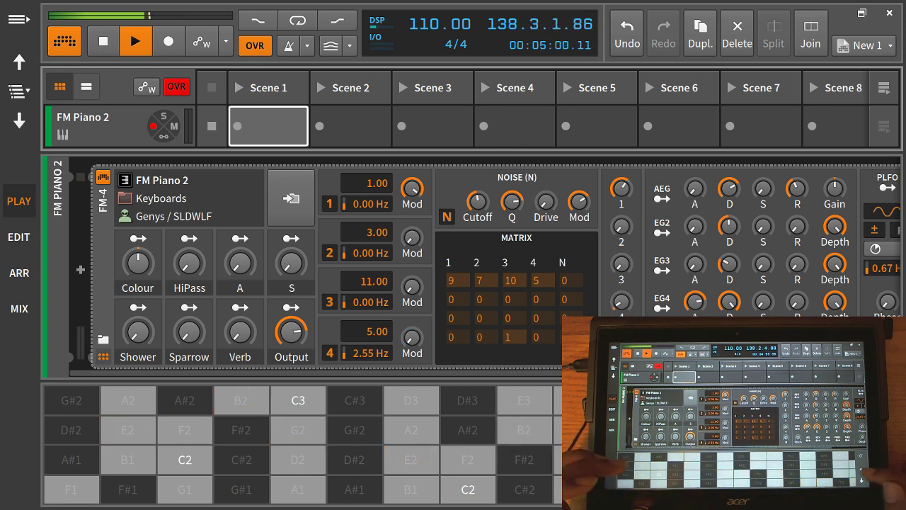
Step: Shift the note pads up one octave and try out notes around G3 and B3 against the loop
left_click(883, 444)
left_click(522, 465)
left_click(581, 429)
left_click(637, 459)
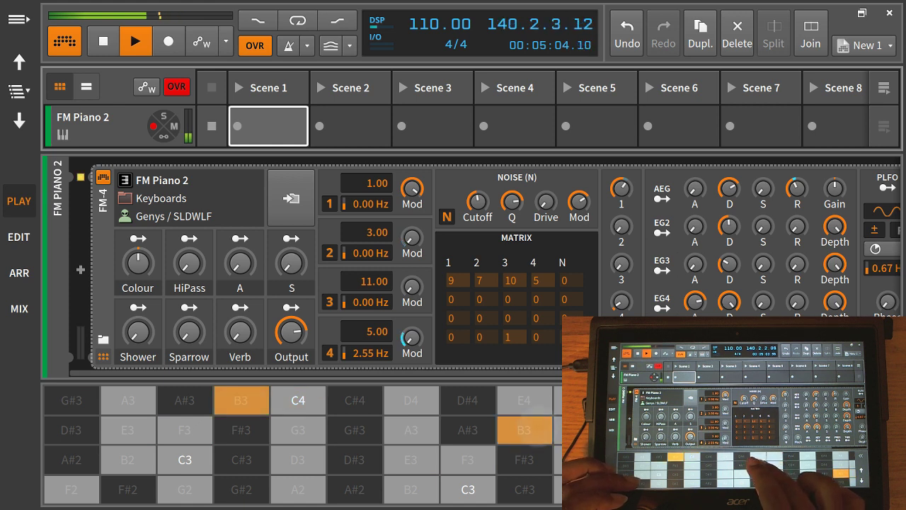
left_click(523, 432)
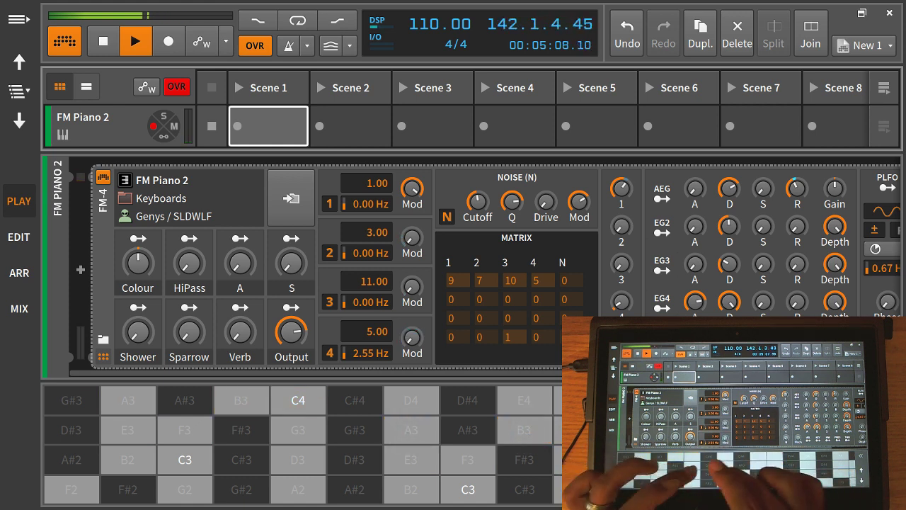
left_click(468, 427)
left_click(298, 429)
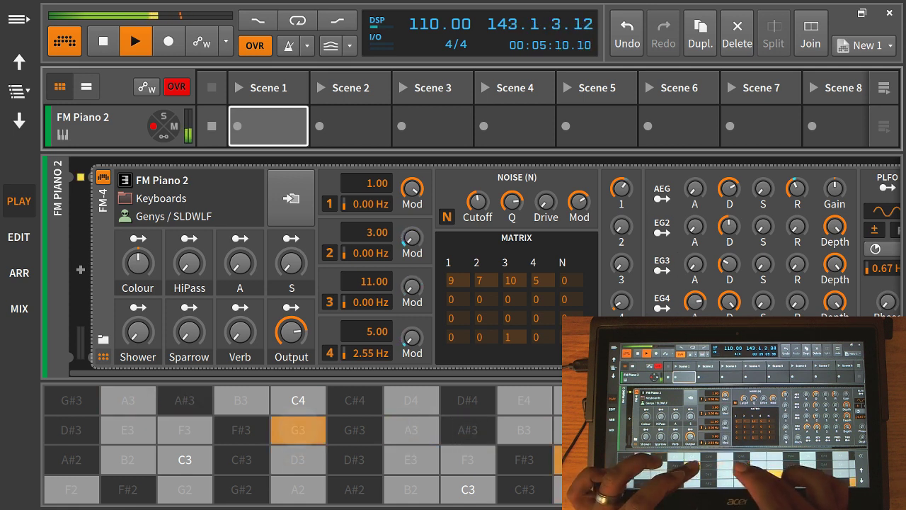
left_click(467, 430)
left_click(297, 429)
left_click(406, 397)
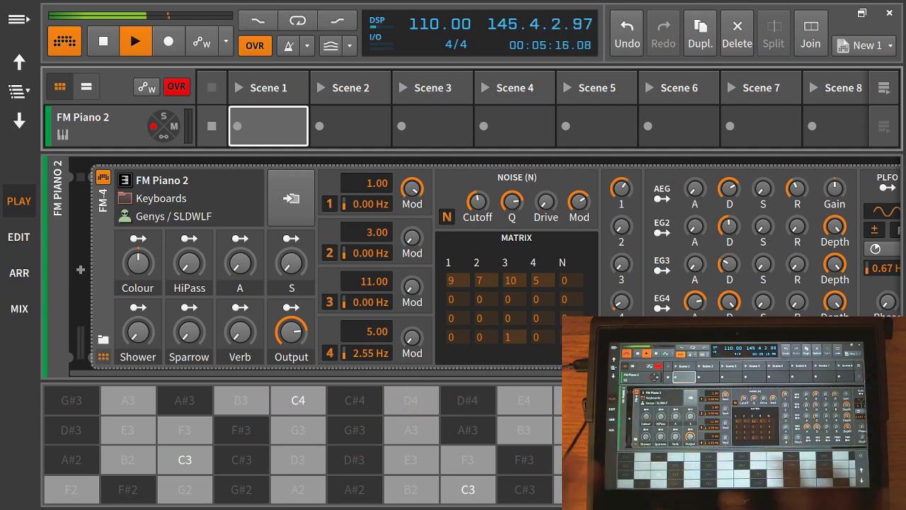
left_click(297, 400)
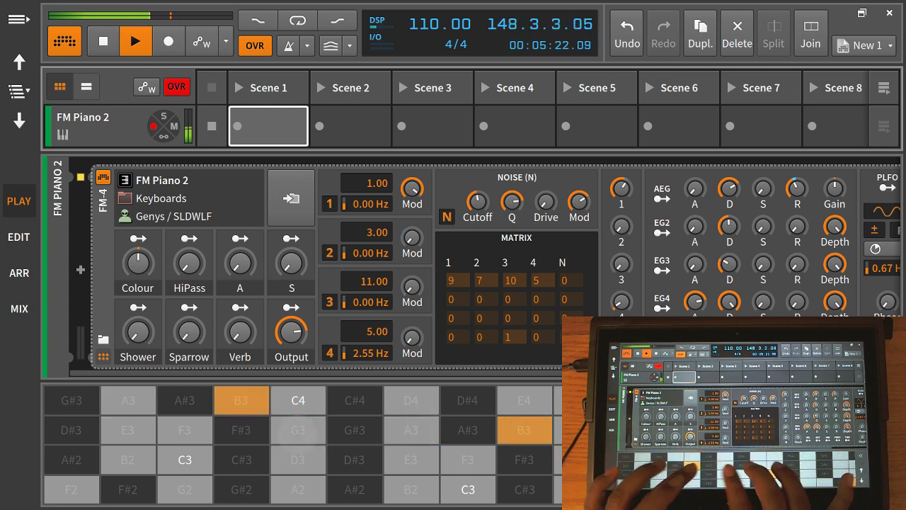
Step: Try out a melodic phrase around F#3, G3 and A3 on the FM Piano 2 pads
left_click(184, 429)
left_click(238, 435)
left_click(237, 423)
left_click(354, 429)
left_click(241, 429)
left_click(297, 430)
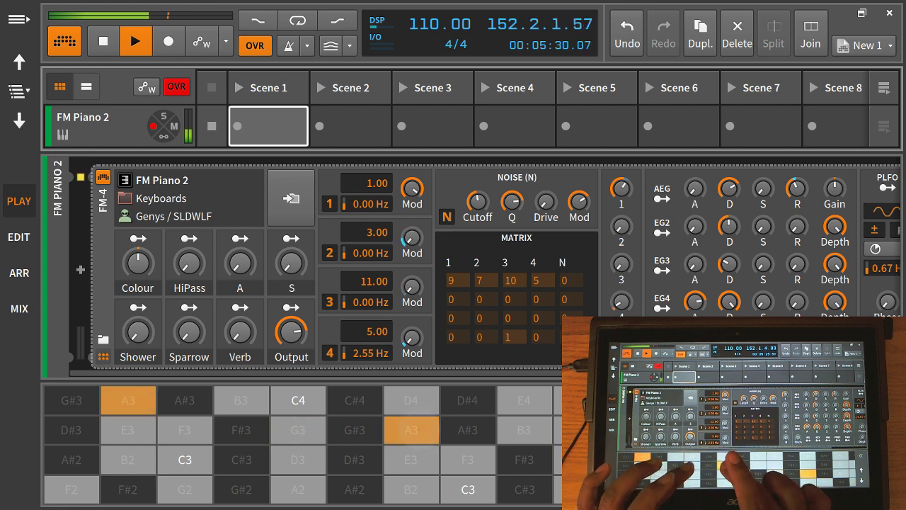
left_click(236, 440)
left_click(239, 430)
left_click(298, 430)
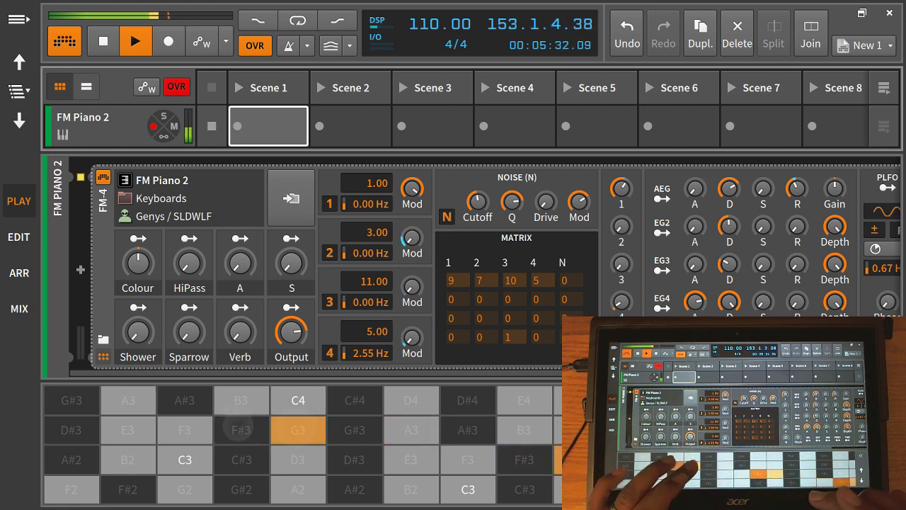
left_click(239, 424)
left_click(298, 430)
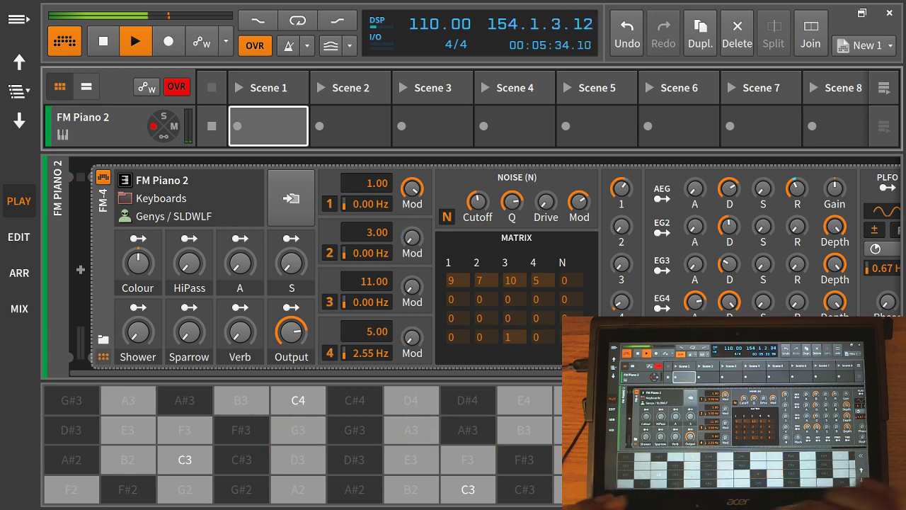
Step: Audition a C3–E3–G3 chord followed by B2–C3–F#3 on the FM Piano 2 pads
left_click(205, 458)
left_click(298, 429)
left_click(385, 464)
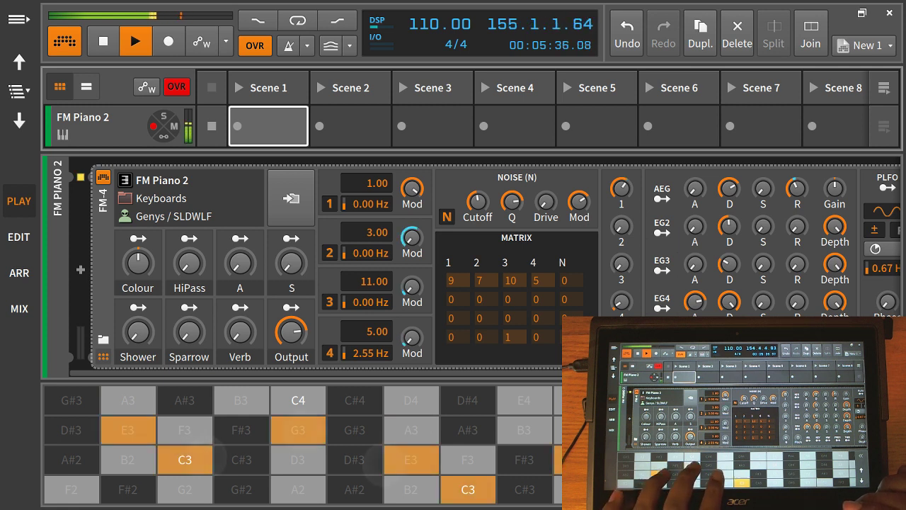
left_click(212, 462)
left_click(360, 470)
left_click(210, 460)
left_click(396, 464)
left_click(241, 429)
left_click(407, 487)
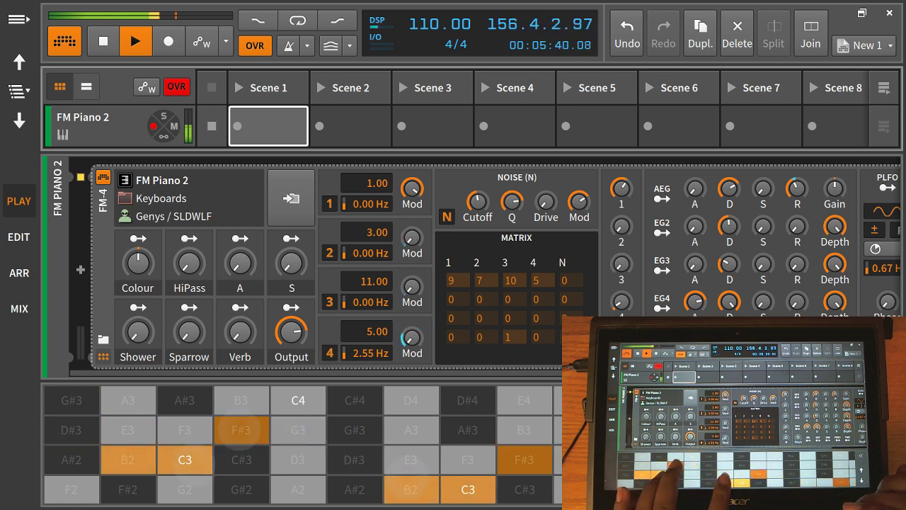
left_click(410, 459)
left_click(297, 430)
left_click(127, 459)
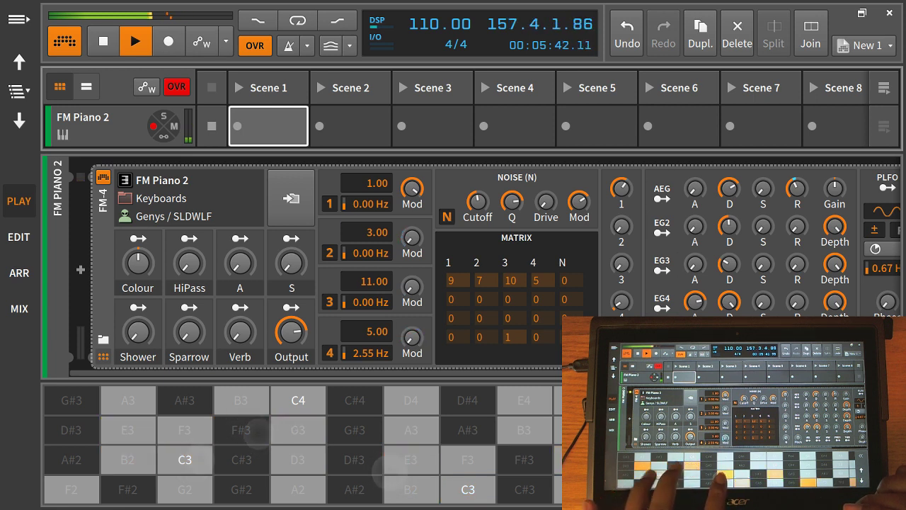
Step: Rehearse alternating B2–E3–F#3 and C3–E3–G3 chords on the FM Piano 2 pads
left_click(240, 429)
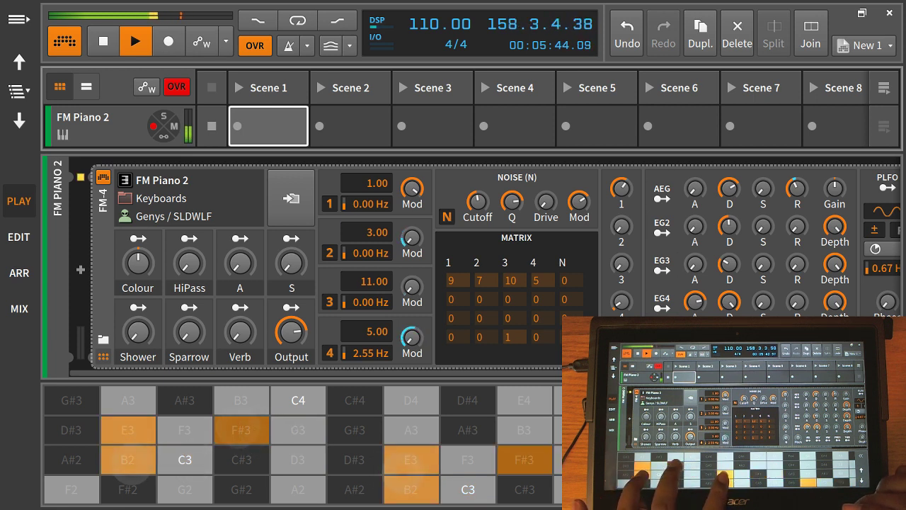
left_click(184, 459)
left_click(298, 430)
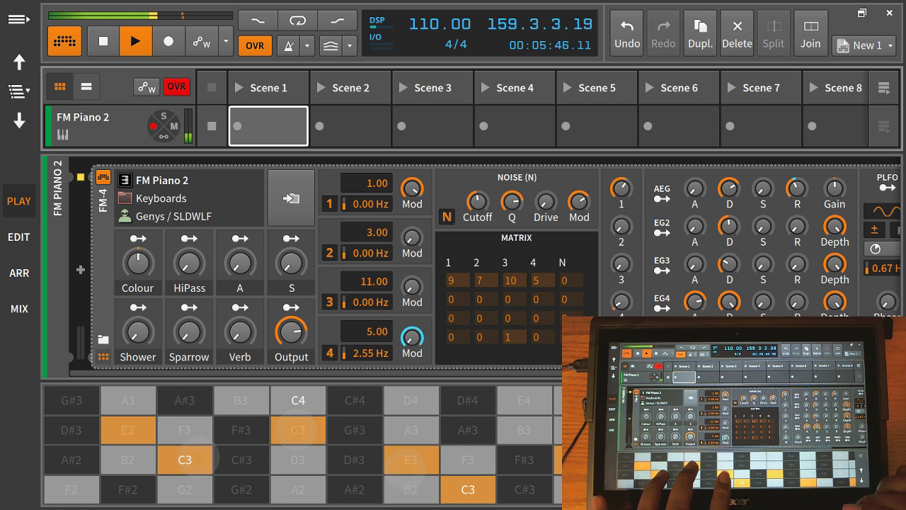
left_click(127, 460)
left_click(240, 430)
left_click(240, 430)
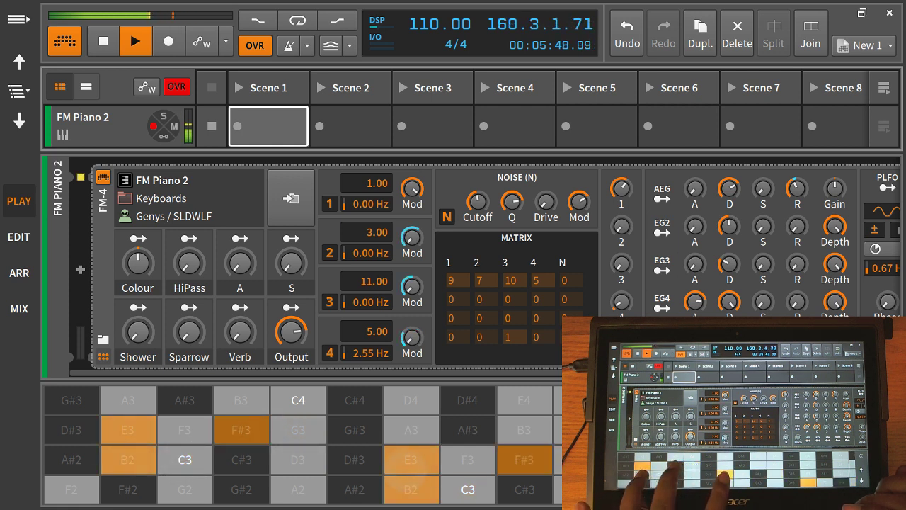
left_click(128, 430)
left_click(184, 460)
left_click(297, 430)
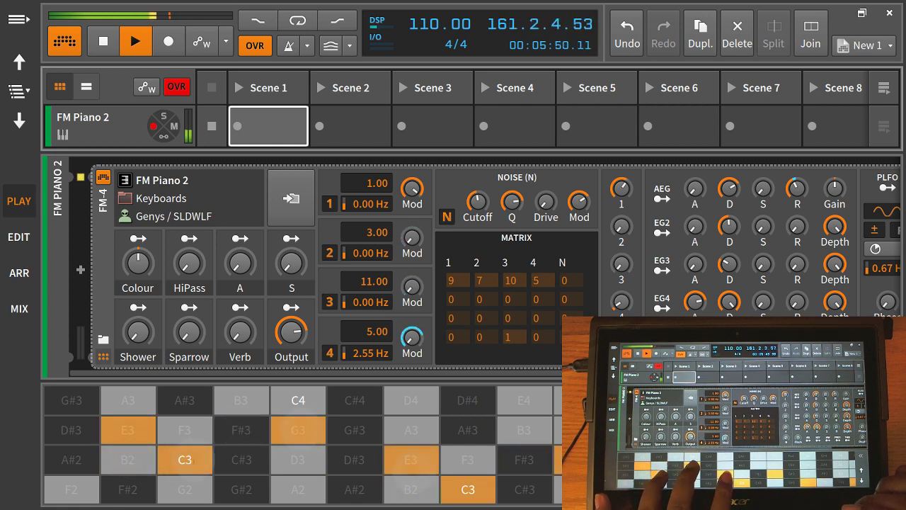
Step: Try out D#3–F#3 with C3, then with B2, as the chord alternating with C3–E3–G3
left_click(241, 430)
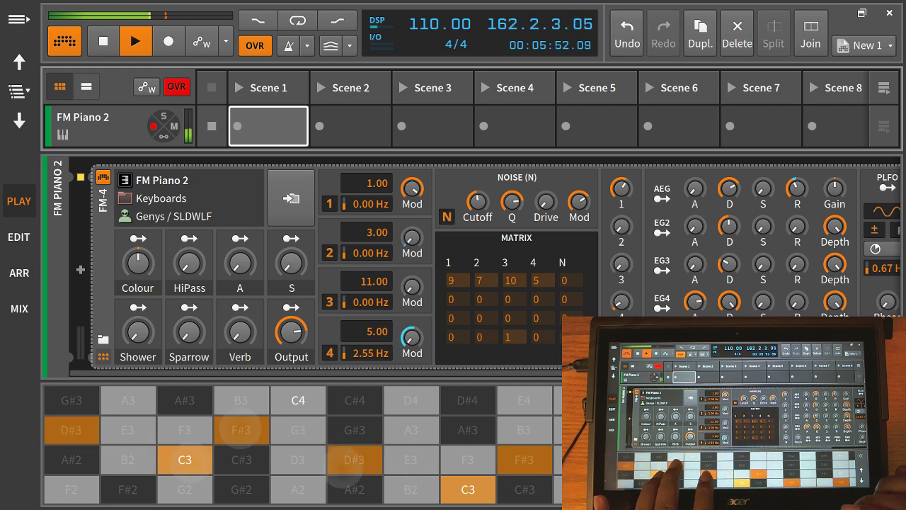
left_click(297, 430)
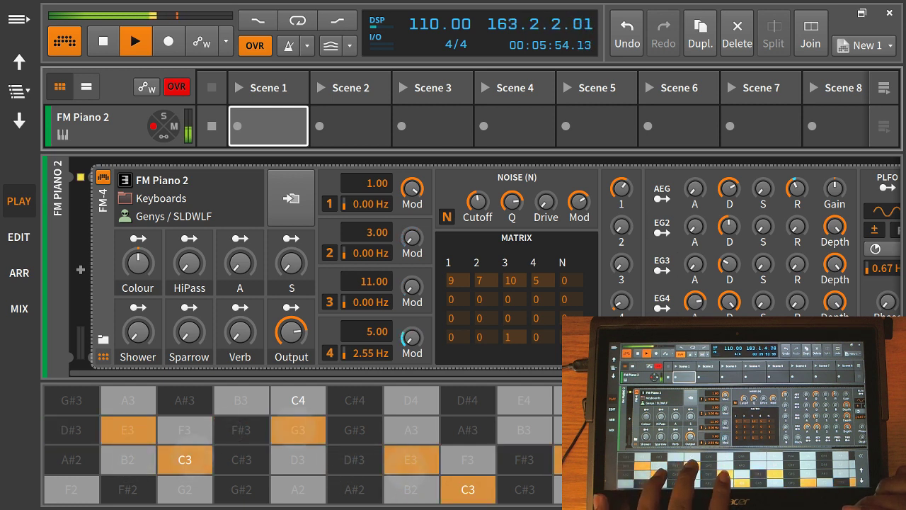
left_click(127, 460)
left_click(240, 430)
left_click(354, 459)
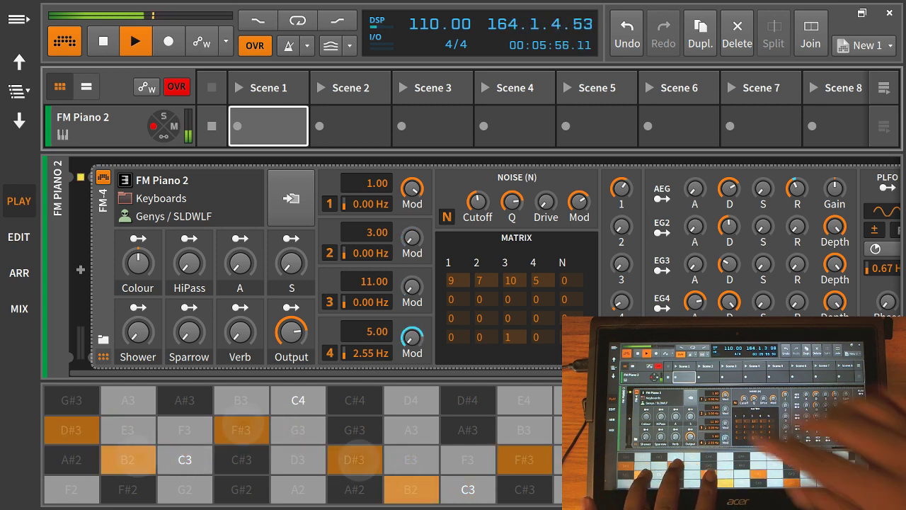
left_click(184, 460)
left_click(127, 429)
left_click(297, 430)
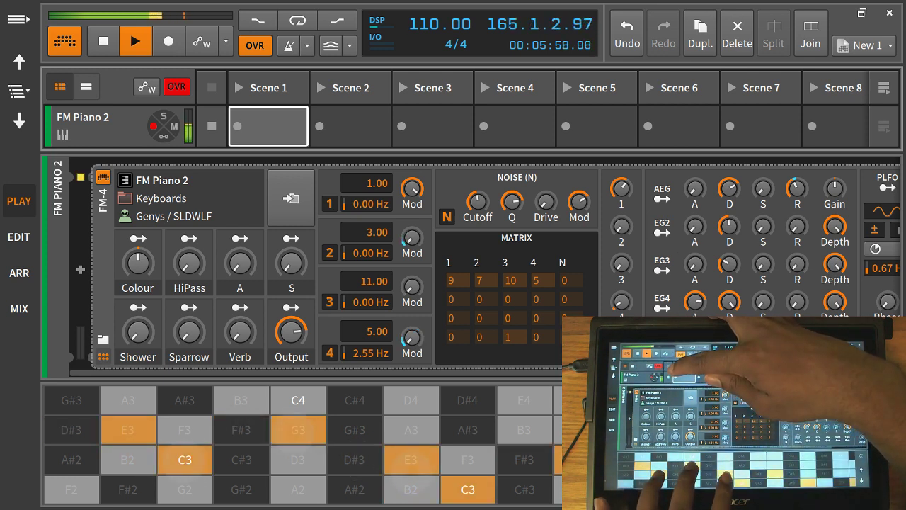
left_click(127, 459)
left_click(241, 430)
left_click(353, 459)
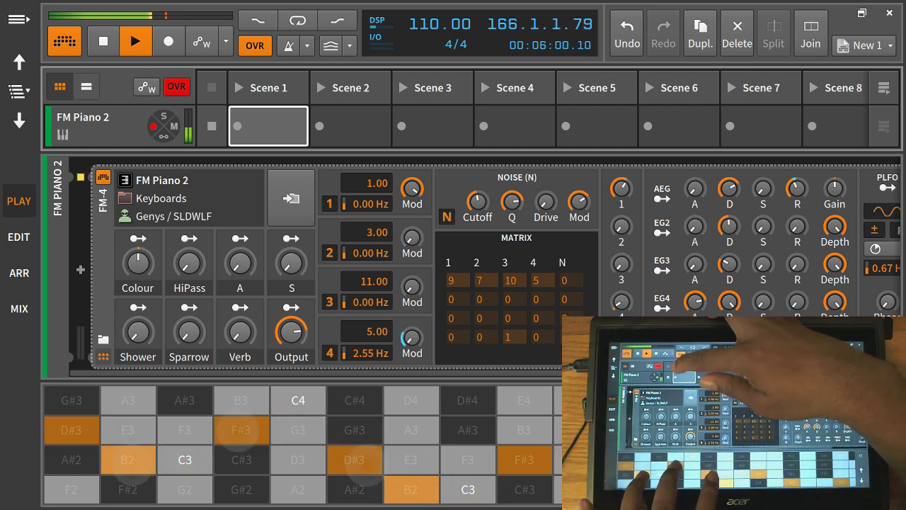
Step: Select FM Piano 2's empty Scene 1 slot and rehearse the C3–E3–G3 to B2–D#3–F#3 progression in time with the loop
left_click(261, 124)
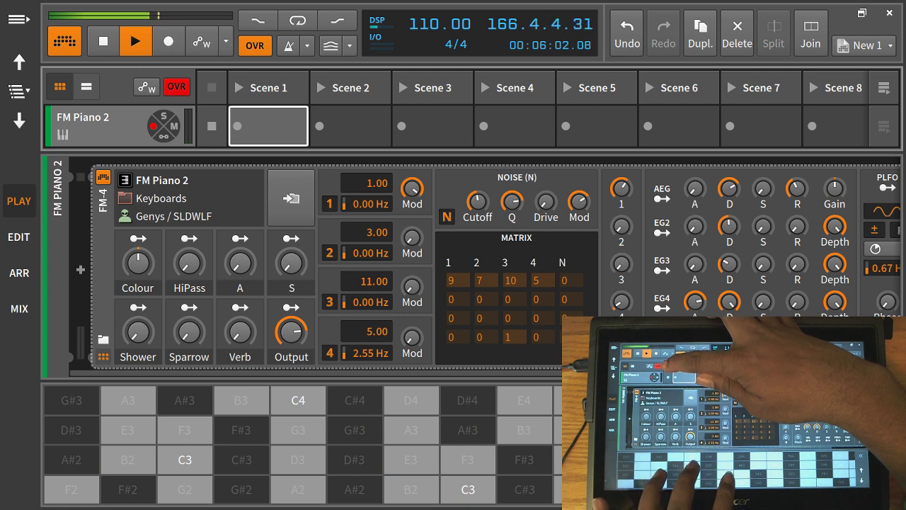
left_click(184, 459)
left_click(297, 430)
left_click(410, 459)
left_click(127, 460)
left_click(354, 459)
left_click(240, 429)
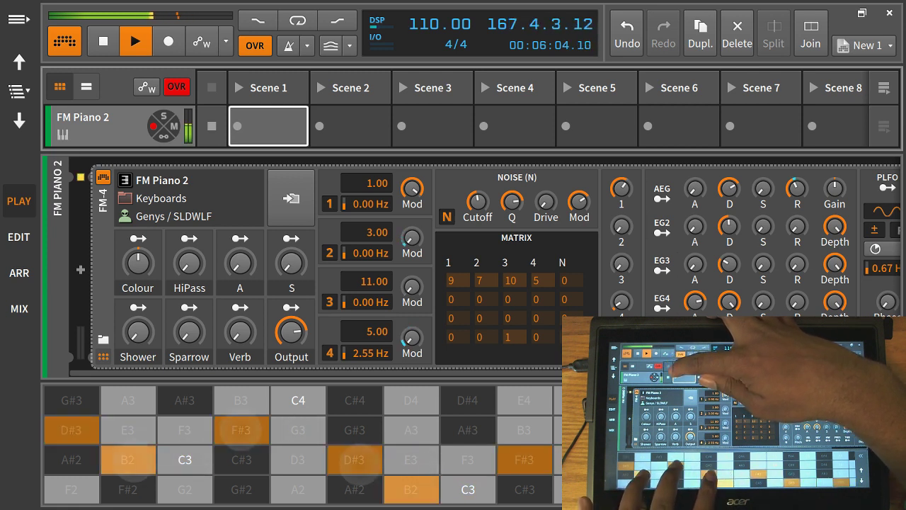
left_click(184, 460)
left_click(410, 459)
left_click(298, 430)
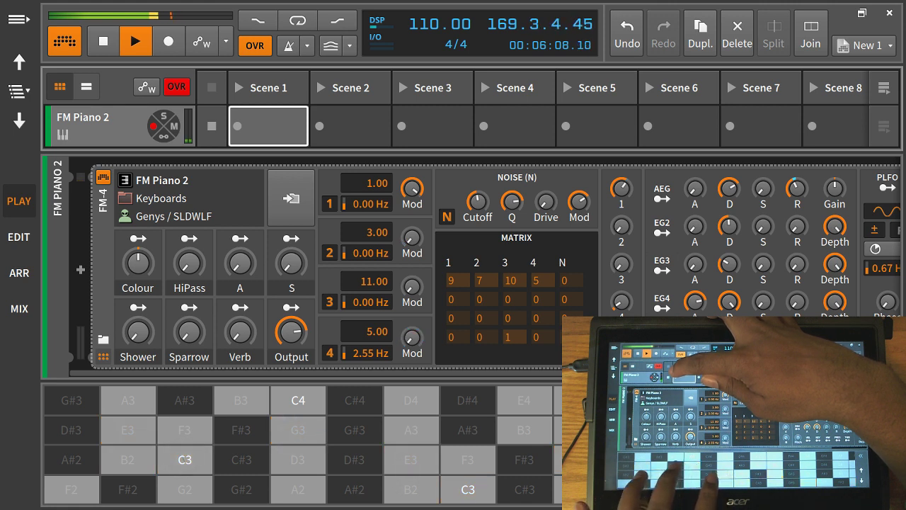
left_click(128, 459)
left_click(354, 459)
left_click(241, 430)
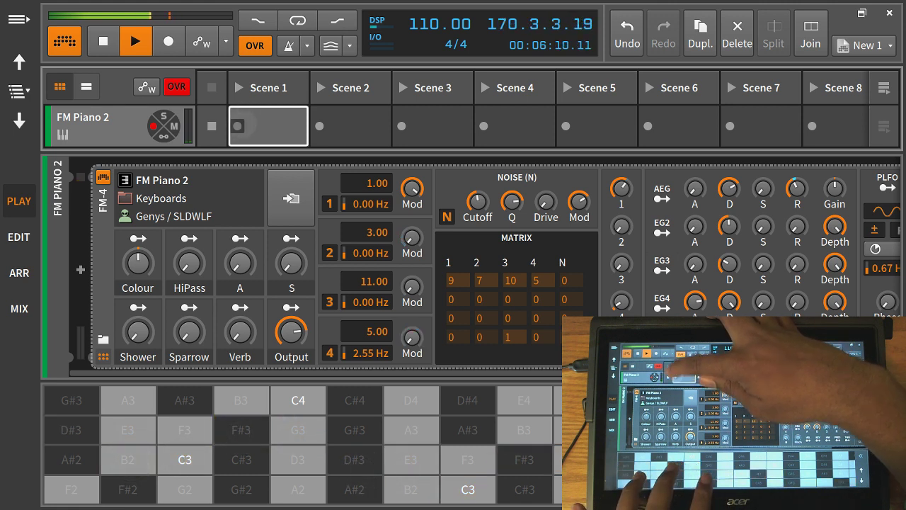
Step: Record the alternating C3–E3–G3 and B2–D#3–F#3 chords into FM Piano 2's Scene 1 slot and let the clip loop
left_click(184, 459)
left_click(410, 459)
left_click(298, 430)
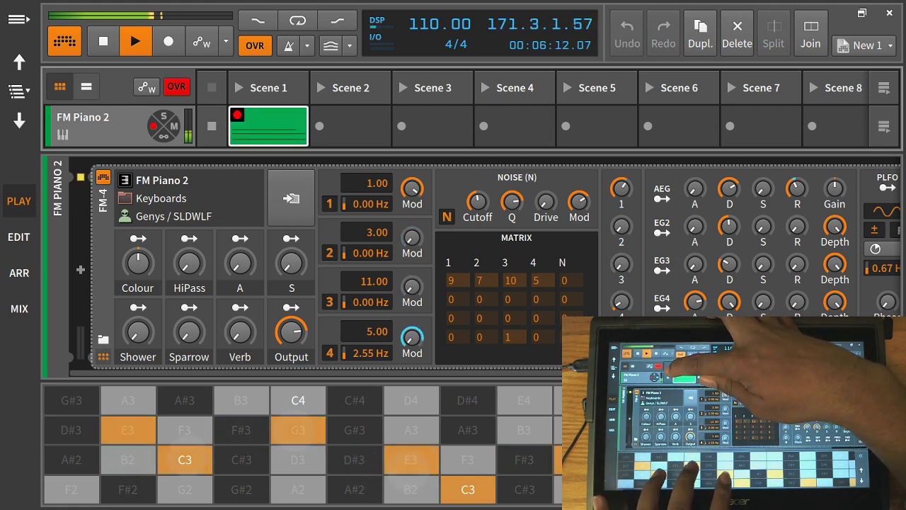
left_click(127, 460)
left_click(354, 459)
left_click(241, 429)
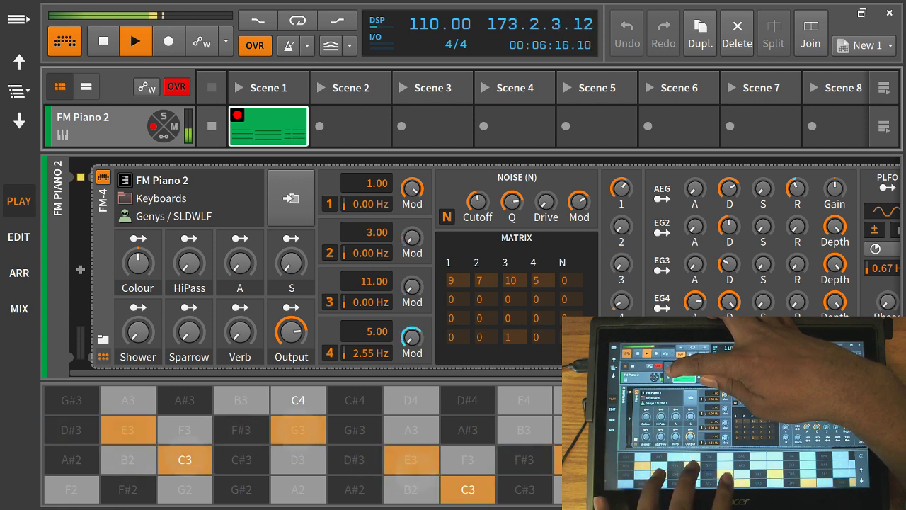
left_click(127, 459)
left_click(354, 459)
left_click(241, 429)
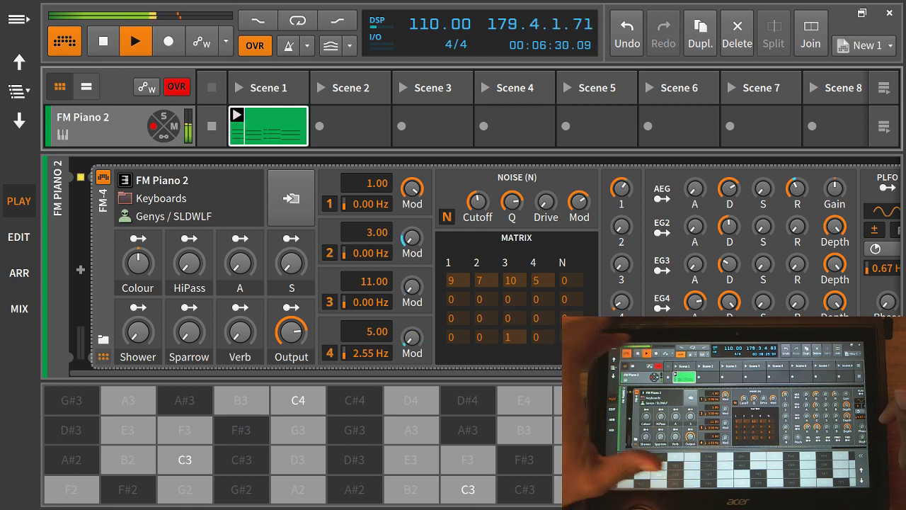
Step: Stop playback and examine the whole FM-4 device on the FM Piano 2 track
left_click(103, 41)
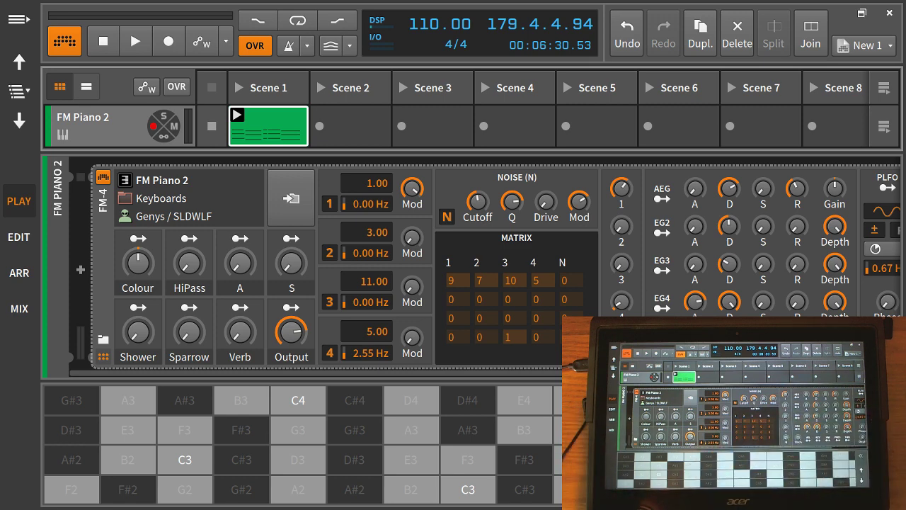
scroll(581, 276, "right", 3)
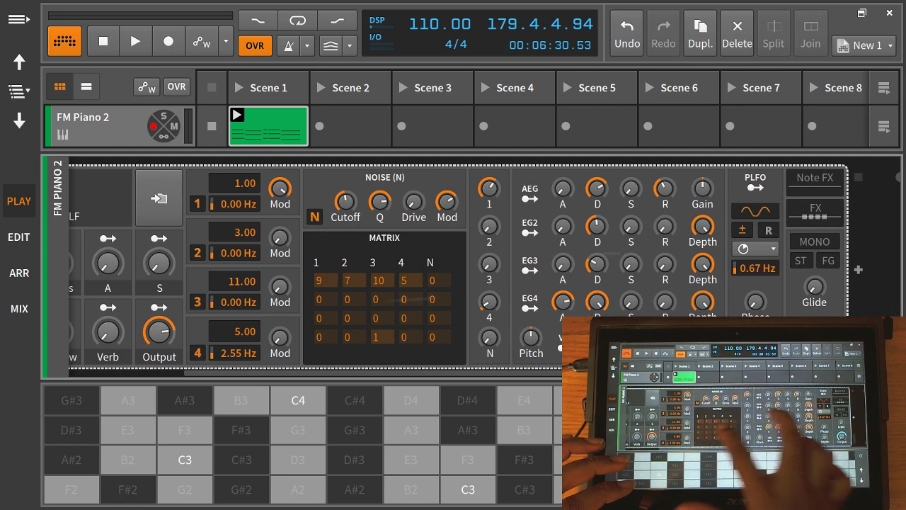
scroll(580, 276, "left", 3)
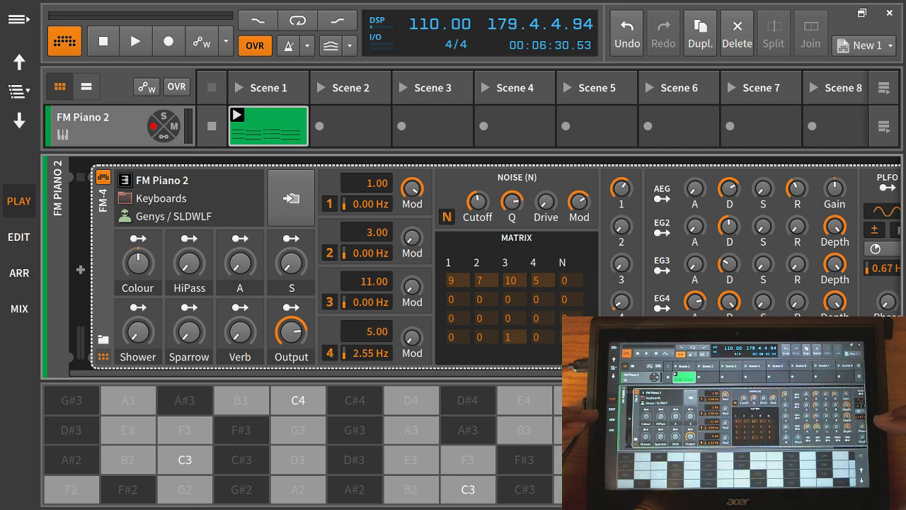
Step: Launch only the Dubstep Kit 4 and FM Piano 2 Scene 1 clips from the full track overview
left_click(19, 273)
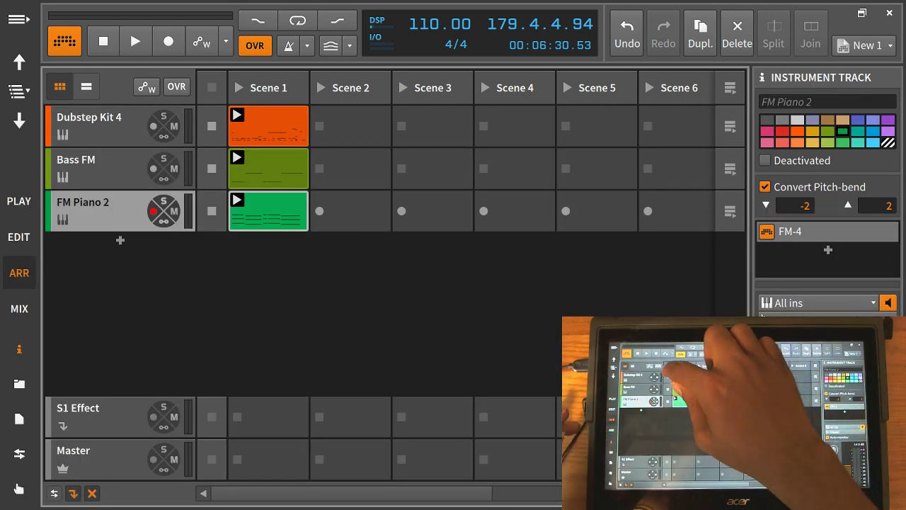
left_click(237, 115)
left_click(211, 168)
left_click(211, 211)
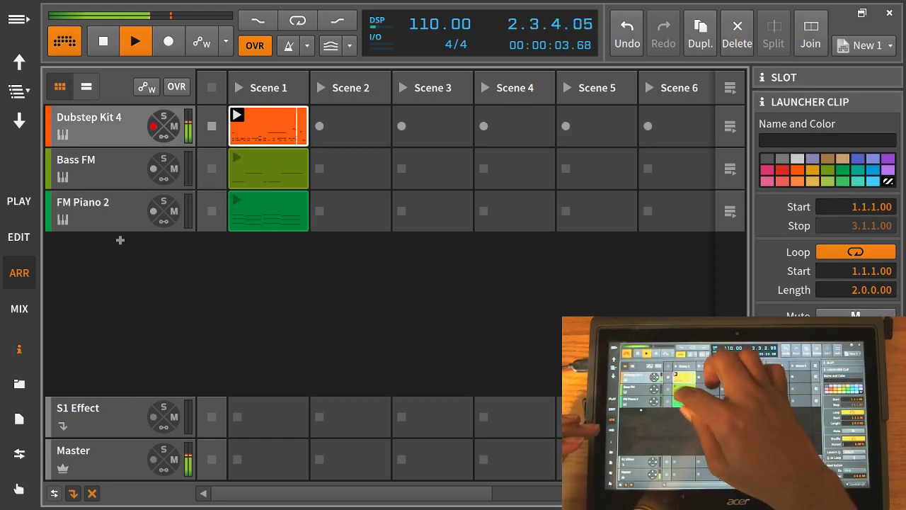
left_click(237, 200)
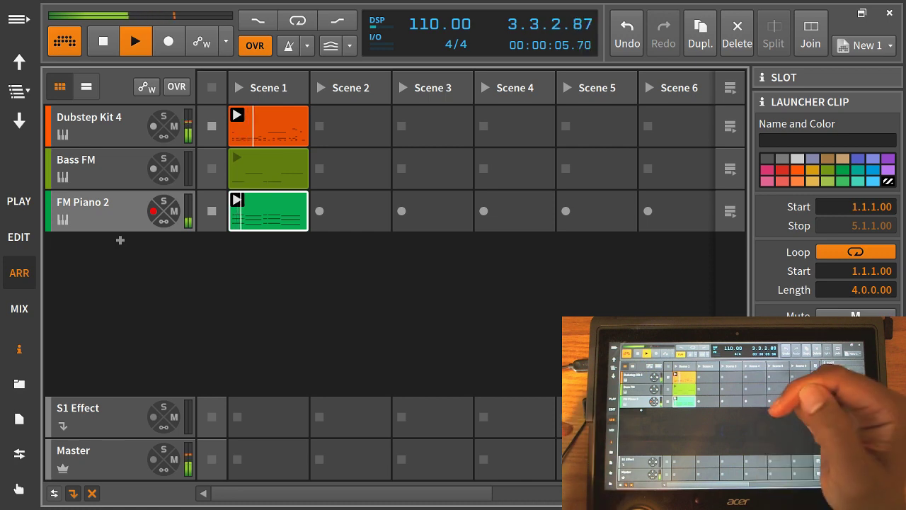
Step: Rebalance the mixer volumes, raising Dubstep Kit 4 slightly, raising Bass FM and lowering FM Piano 2
left_click(19, 308)
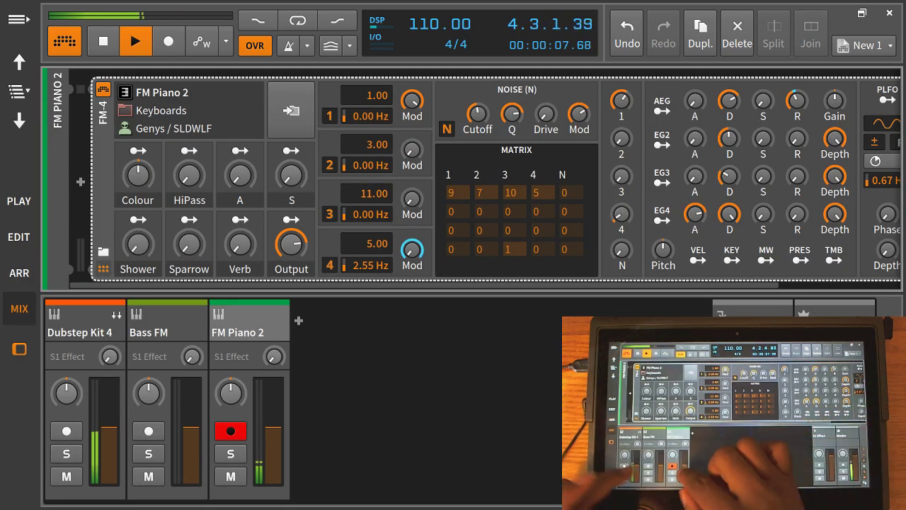
left_click_drag(183, 429, 182, 449)
left_click_drag(271, 429, 270, 453)
left_click_drag(182, 449, 183, 454)
left_click_drag(270, 453, 270, 458)
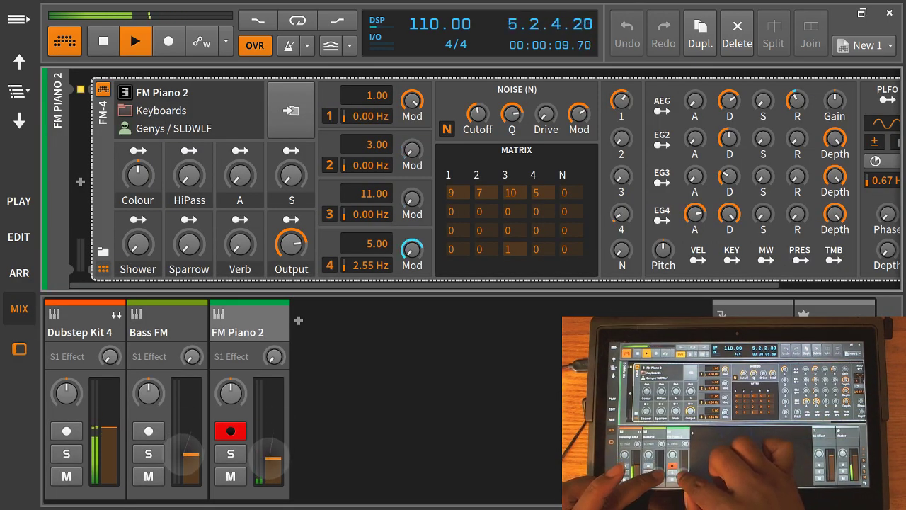
left_click_drag(104, 428, 103, 416)
left_click_drag(271, 458, 271, 414)
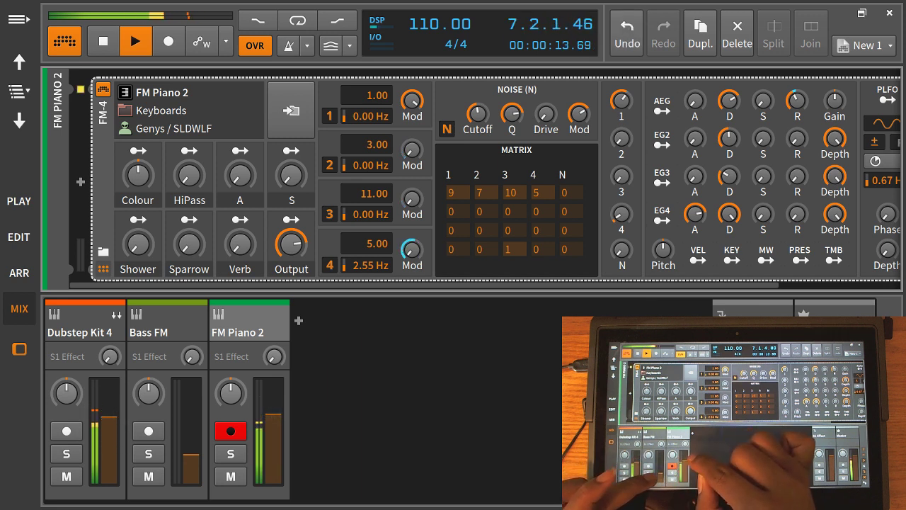
left_click_drag(186, 453, 185, 403)
left_click_drag(271, 415, 271, 458)
left_click_drag(185, 404, 186, 406)
left_click_drag(271, 459, 271, 460)
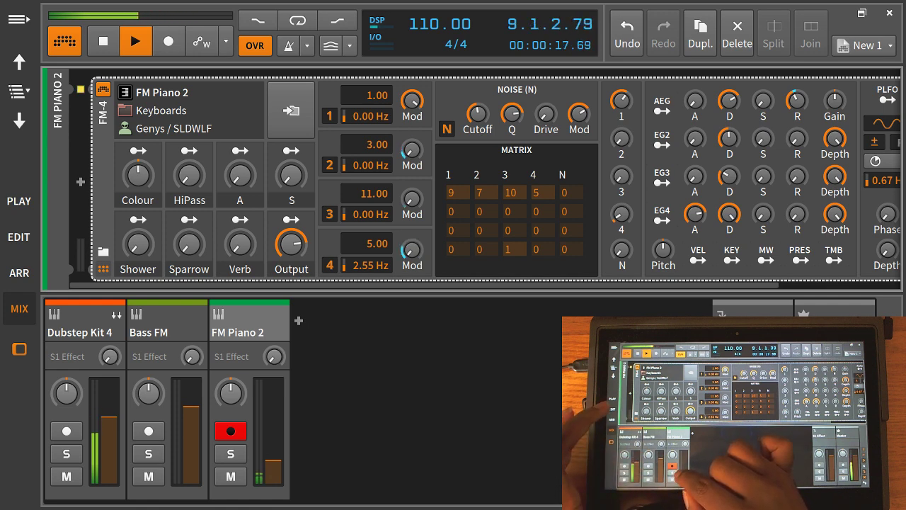
Step: Launch Bass FM's Scene 1 clip alongside the other two and view its notes in the clip editor
left_click(20, 237)
left_click(19, 273)
left_click(237, 157)
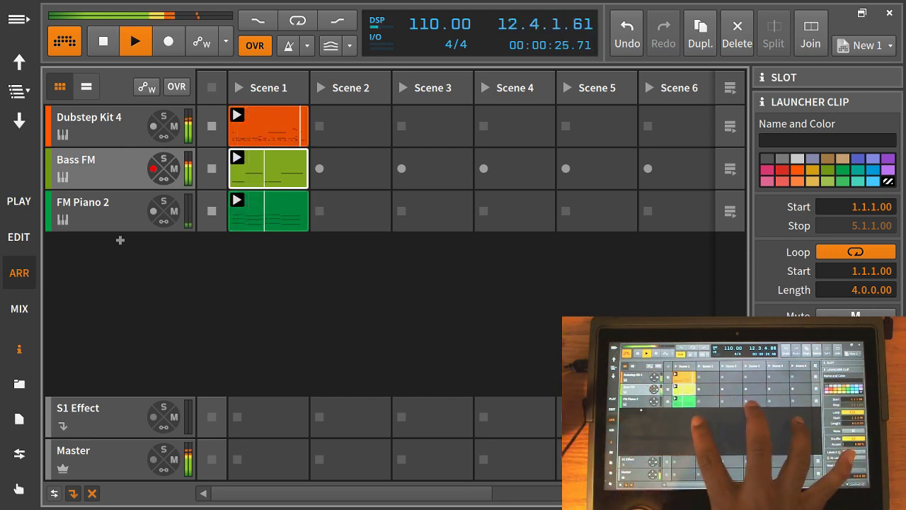
left_click(19, 237)
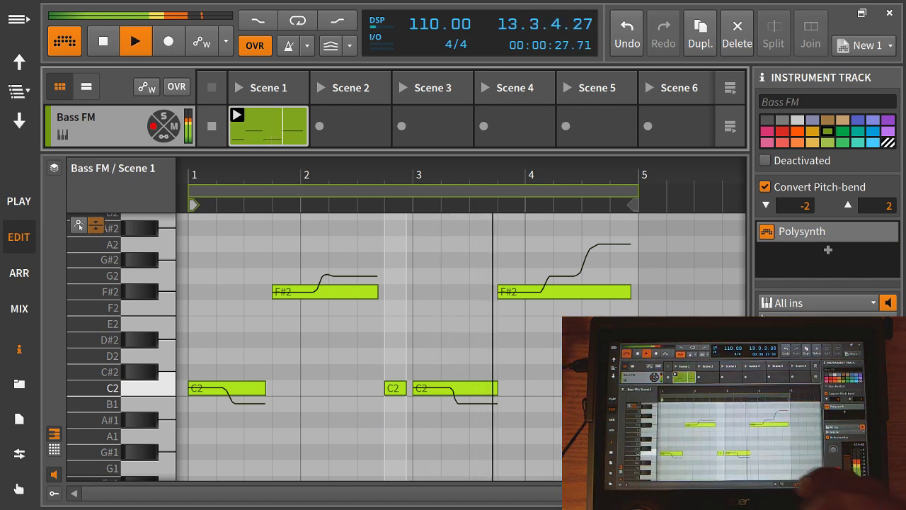
left_click(368, 255)
Step: Raise the FM Piano 2 track's volume in the mixer
left_click(19, 273)
left_click(19, 308)
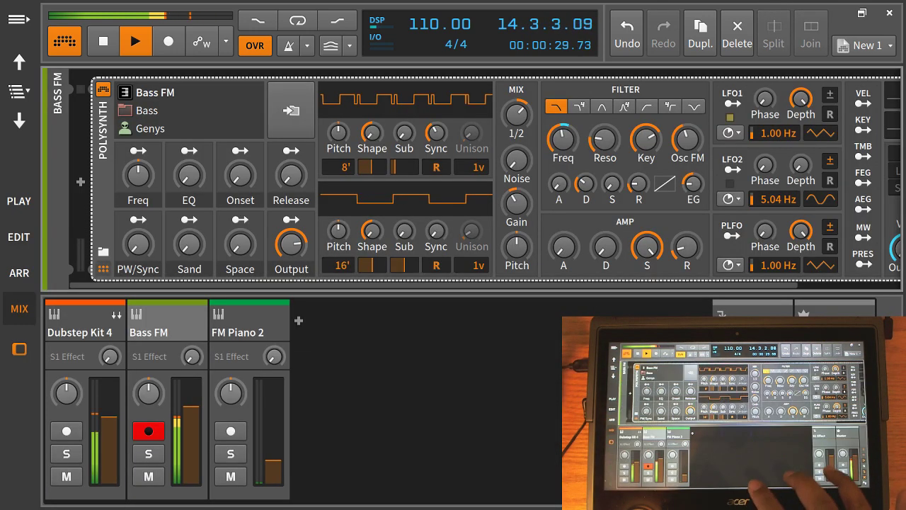
left_click_drag(273, 460, 275, 425)
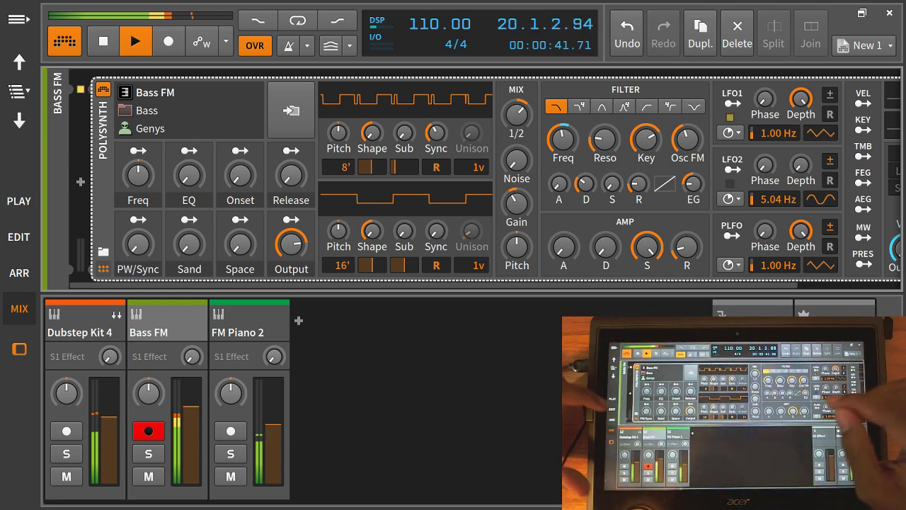
Step: Open Bass FM's Scene 1 clip for note editing and stop playback
left_click(19, 237)
left_click(135, 41)
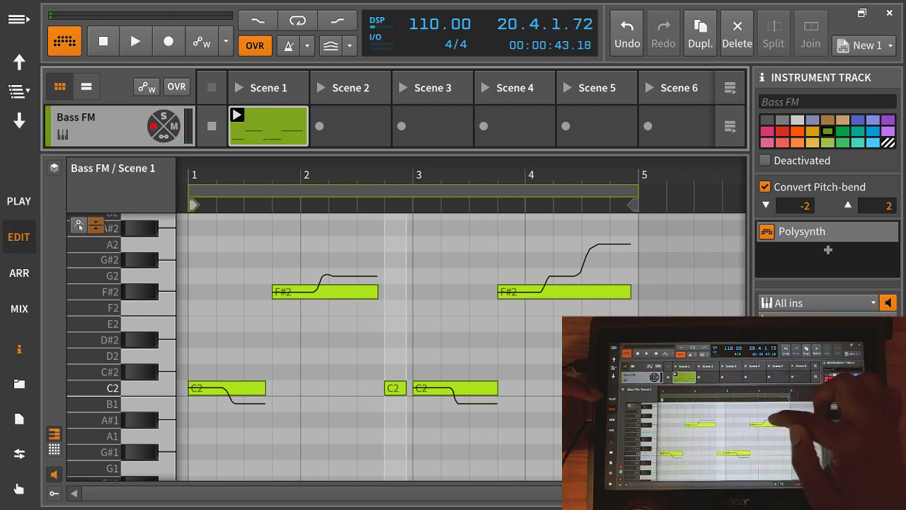
Step: Try adding a short G2 note at 4.2.3.00, undo the deletion of the last F#2 note and remove the G2
double_click(575, 275)
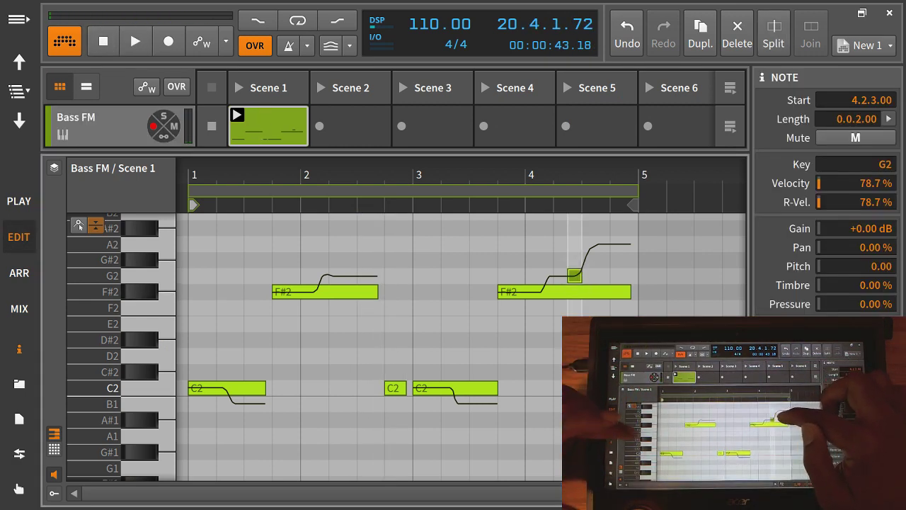
double_click(593, 272)
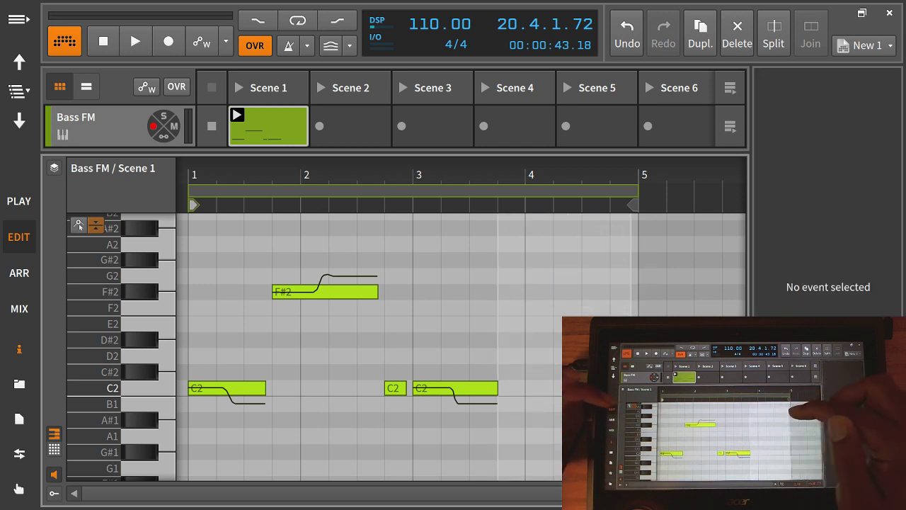
left_click(627, 32)
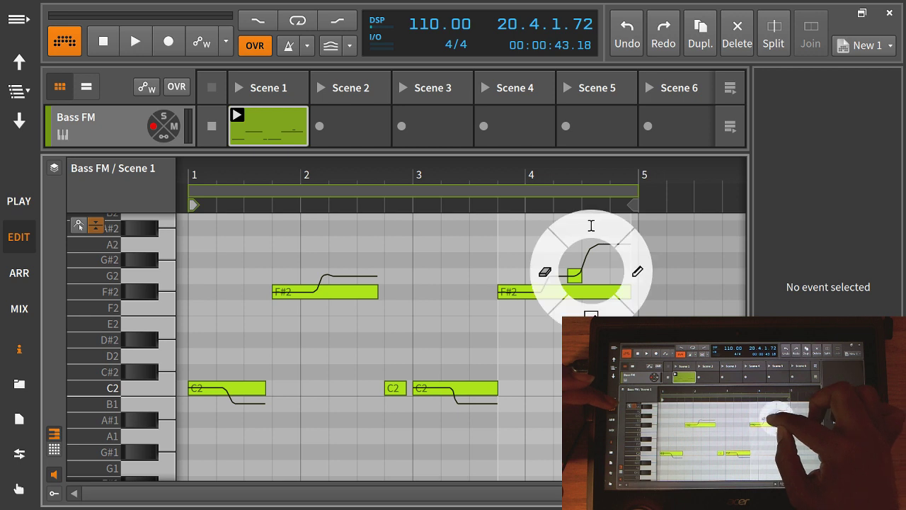
double_click(577, 274)
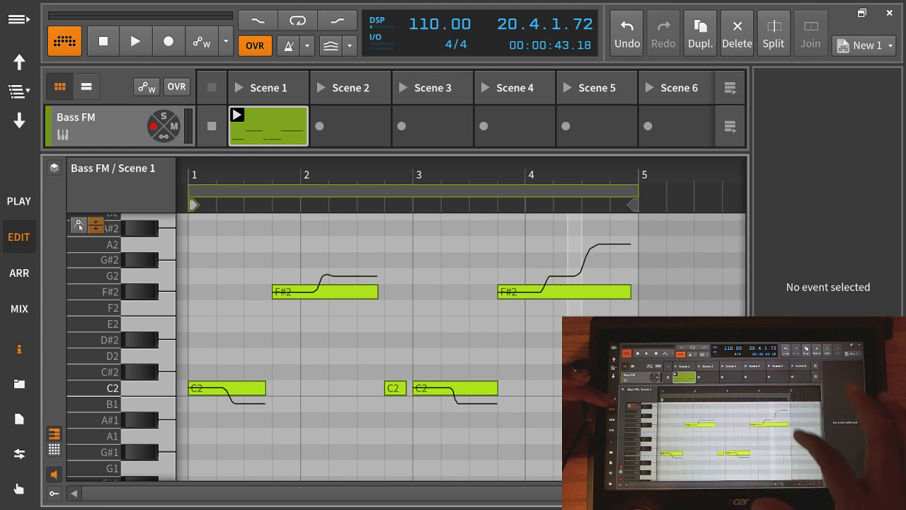
left_click(548, 356)
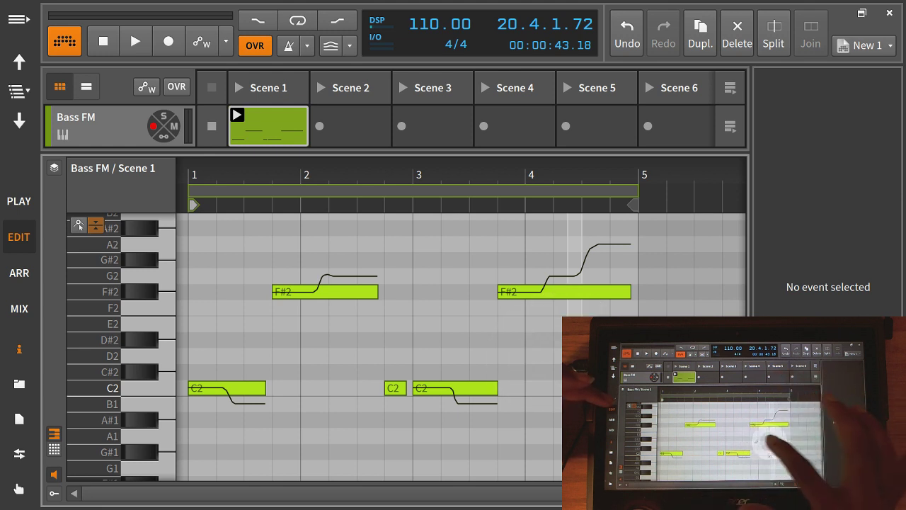
left_click(603, 356)
double_click(603, 356)
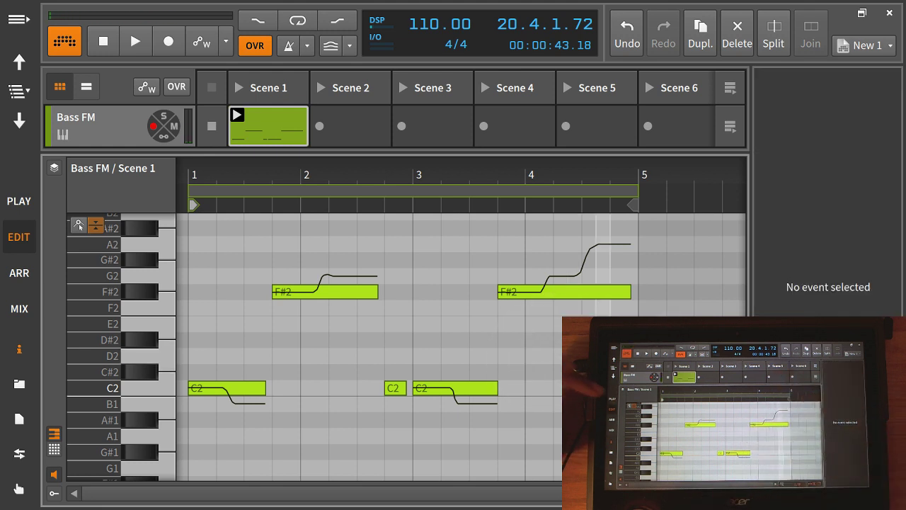
Step: Turn on micro-pitch editing in the Bass FM clip and try selecting and moving pitch points on the last F#2 note
left_click(79, 225)
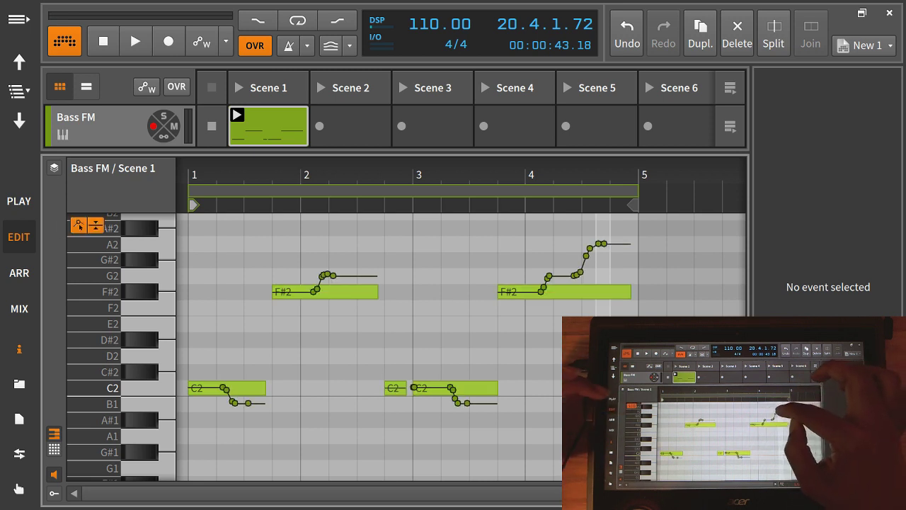
left_click(606, 240)
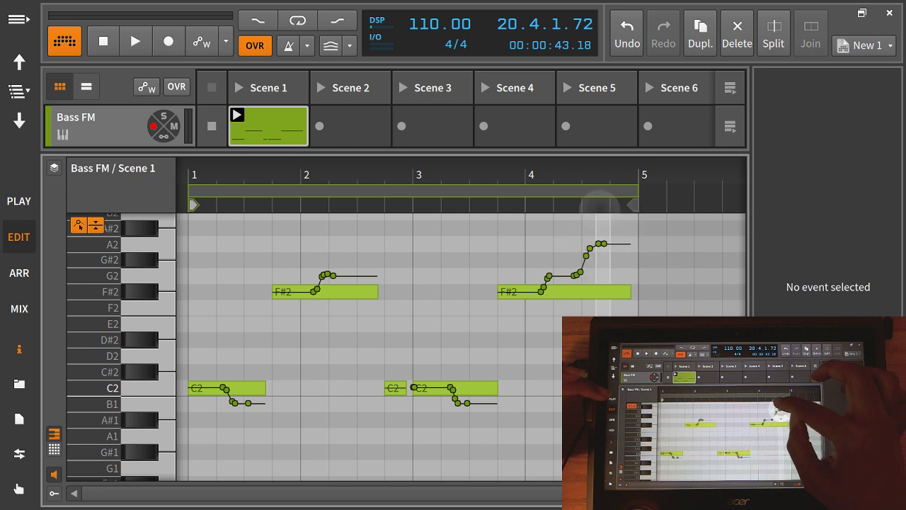
left_click(595, 248)
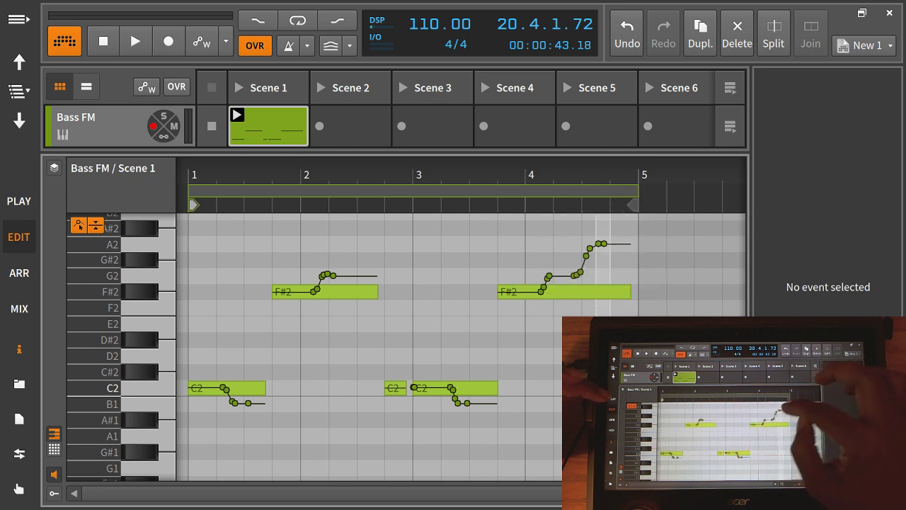
left_click(579, 262)
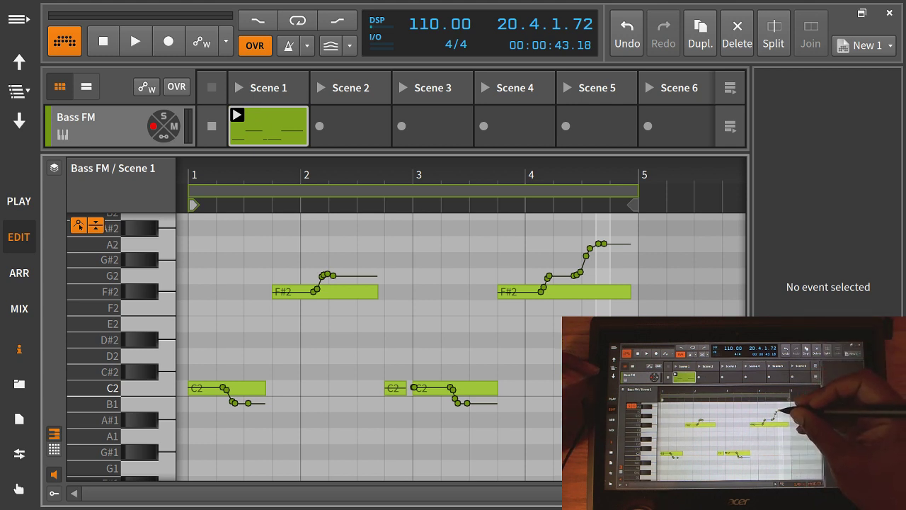
left_click(604, 243)
left_click(603, 244)
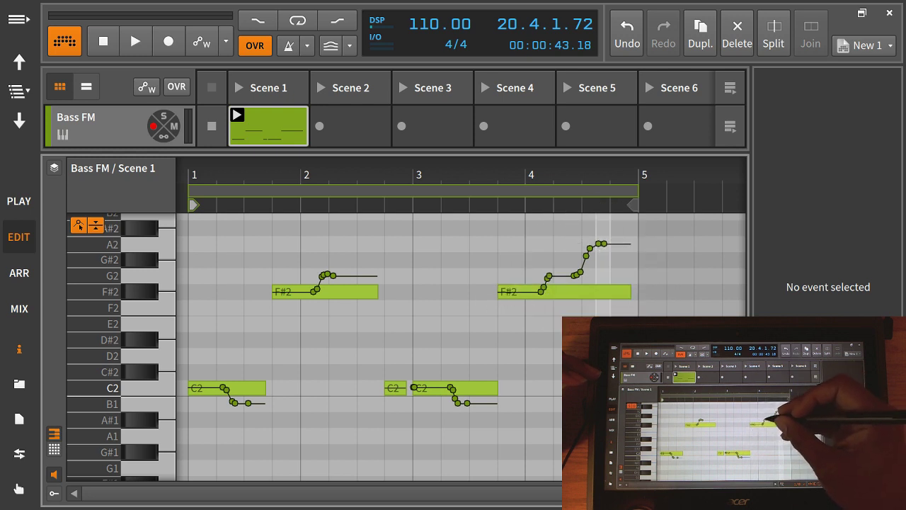
left_click_drag(549, 277, 586, 277)
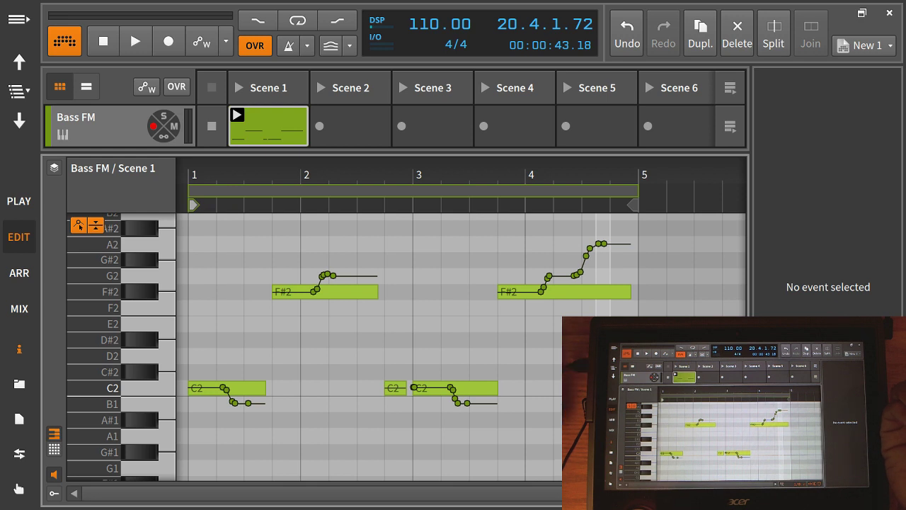
Step: Show the note expression lanes and slightly adjust the velocity of the C2 note at bar 3
left_click(54, 433)
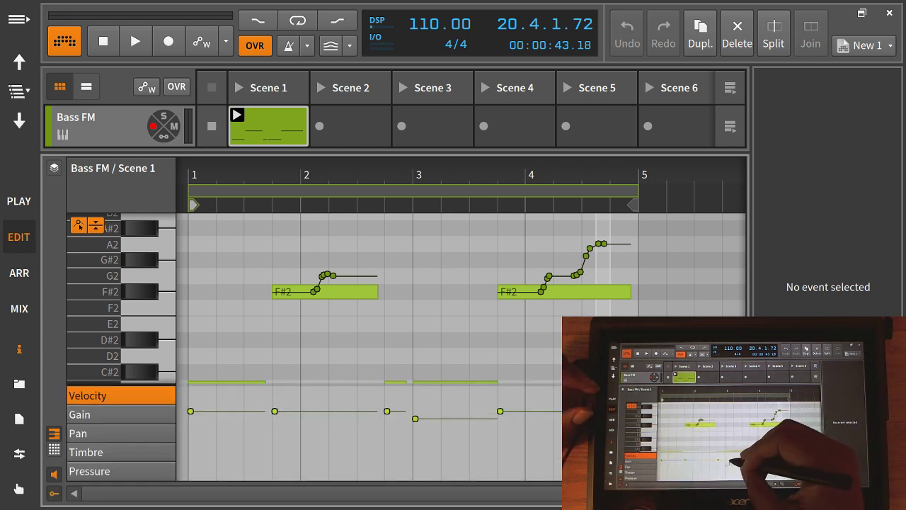
left_click_drag(414, 412, 415, 416)
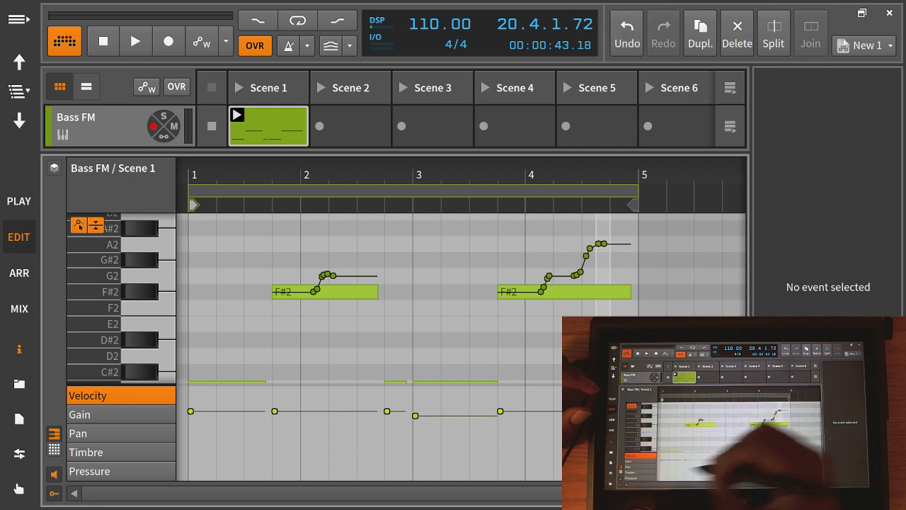
Step: Add pressure points to the first F#2 note's expression and raise the earlier one to 57.0 % at position 1.2.3.00
left_click(107, 452)
left_click(106, 471)
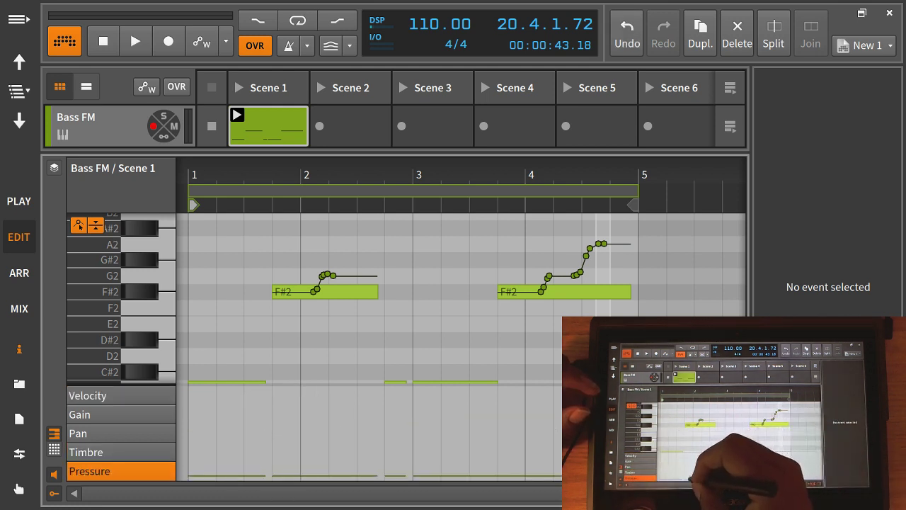
left_click(317, 457)
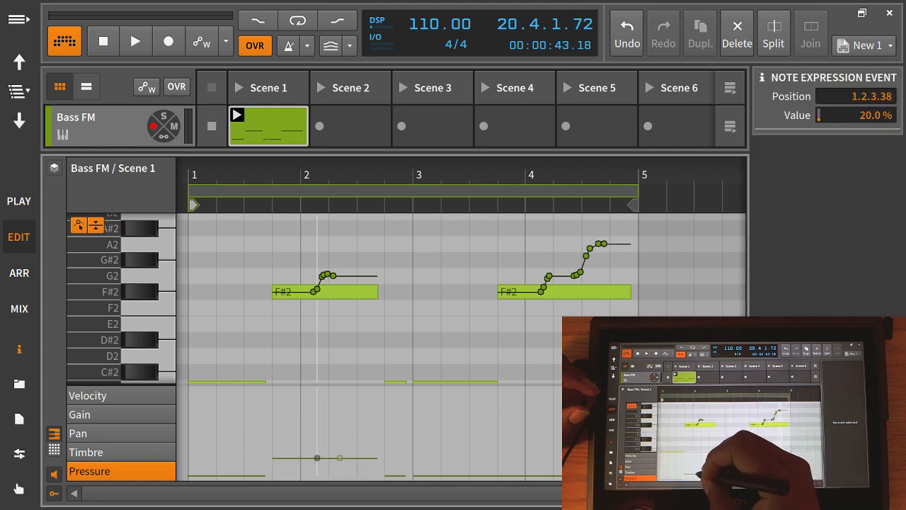
left_click_drag(317, 457, 314, 427)
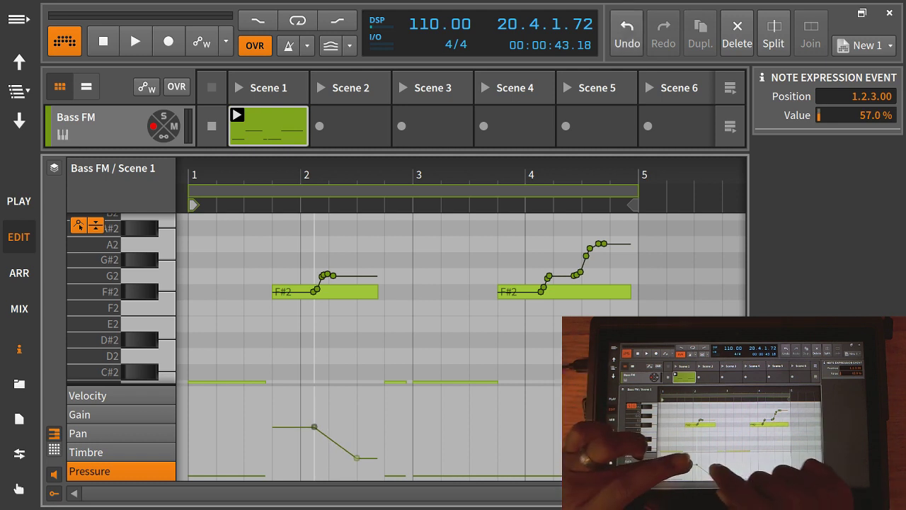
Step: Select a time range across the first F#2 note that covers both of its pressure points
scroll(327, 418, "up", 5)
scroll(460, 318, "down", 5)
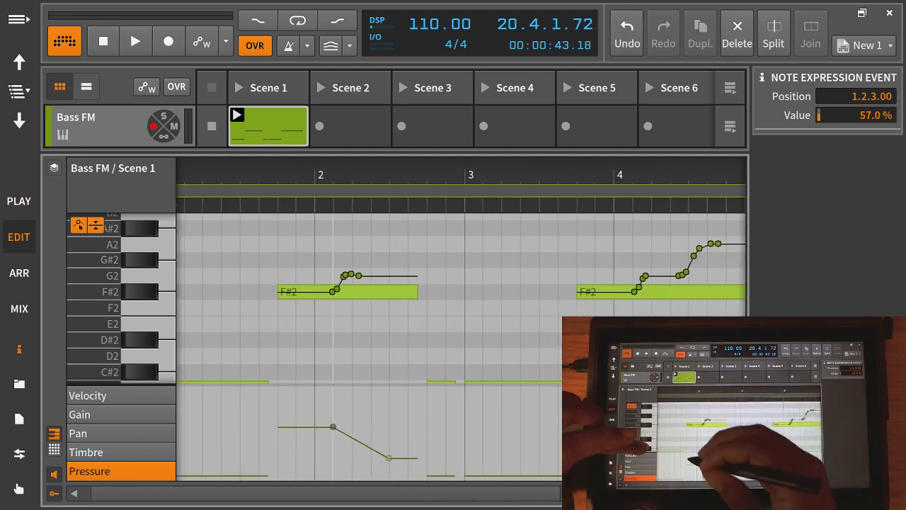
left_click_drag(276, 395, 408, 455)
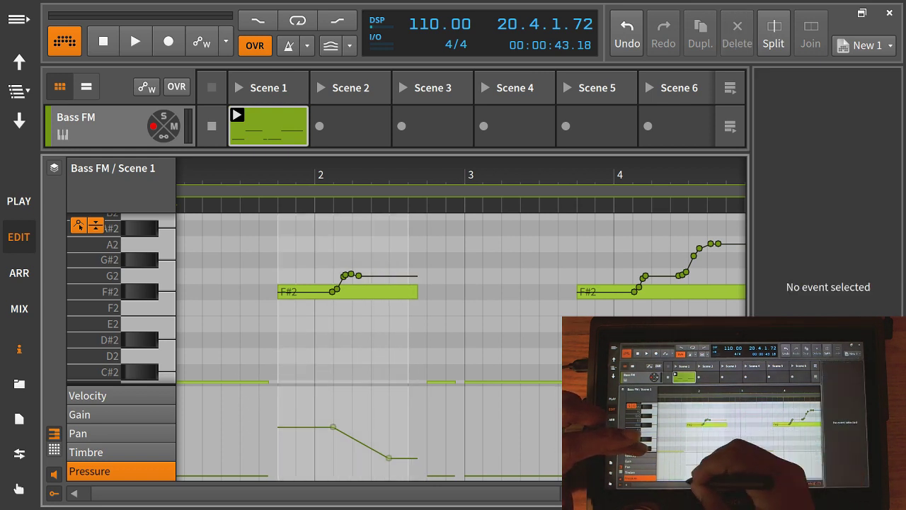
left_click(287, 439)
left_click_drag(287, 440, 408, 447)
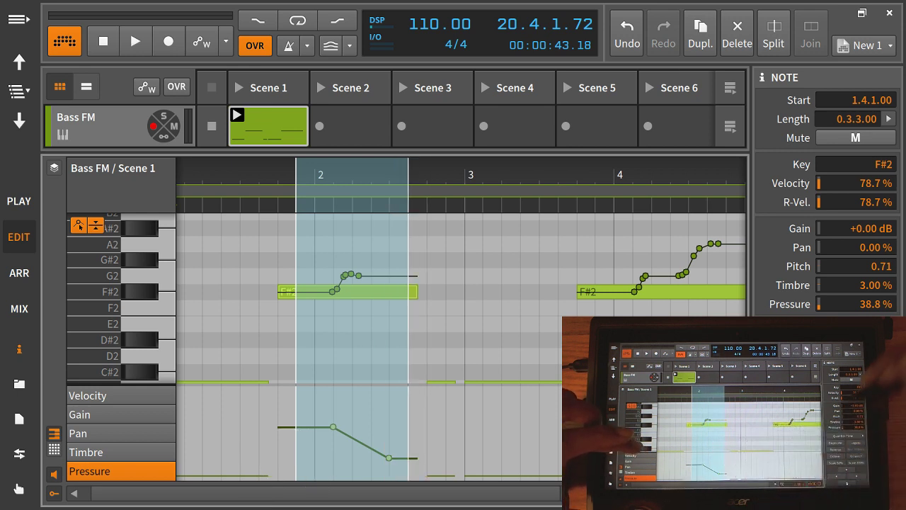
Step: Delete the selected time range across the first F#2 note, and undo that deletion
left_click(737, 34)
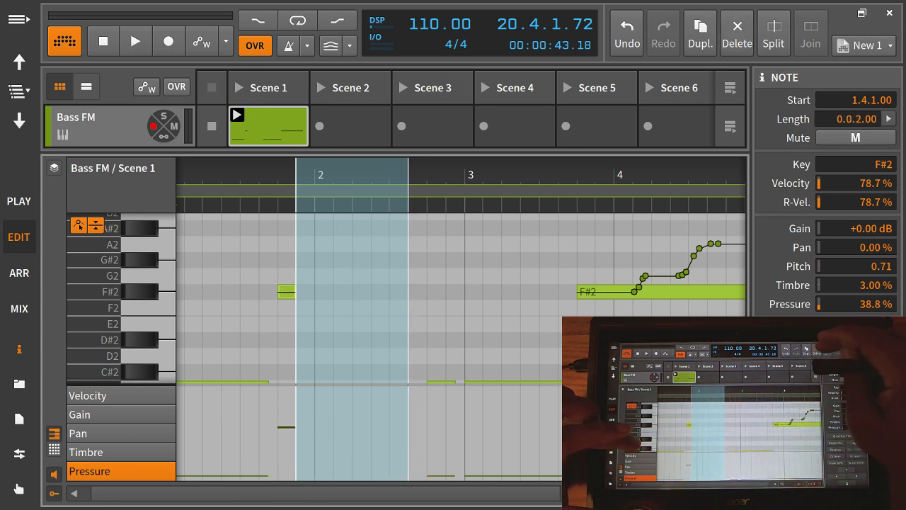
left_click(627, 34)
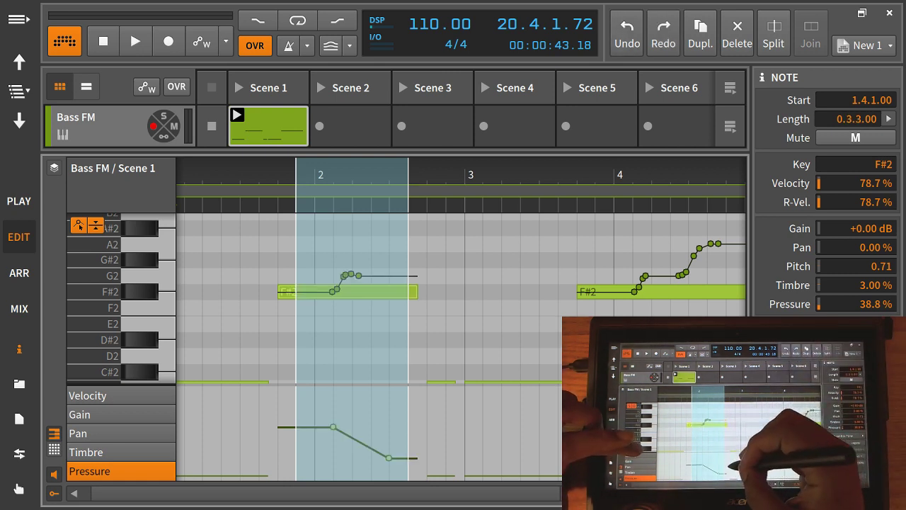
left_click(328, 419)
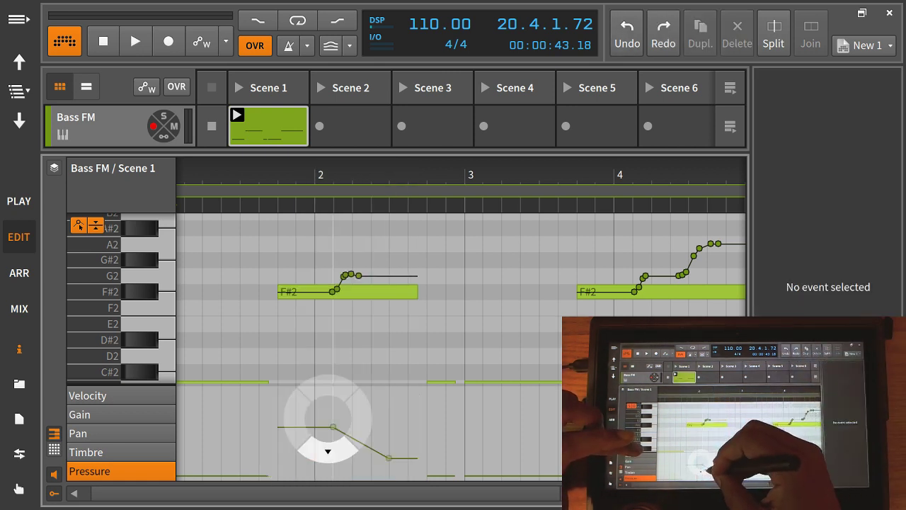
left_click(327, 450)
Step: Delete both pressure points of the first F#2 note one at a time
left_click(333, 427)
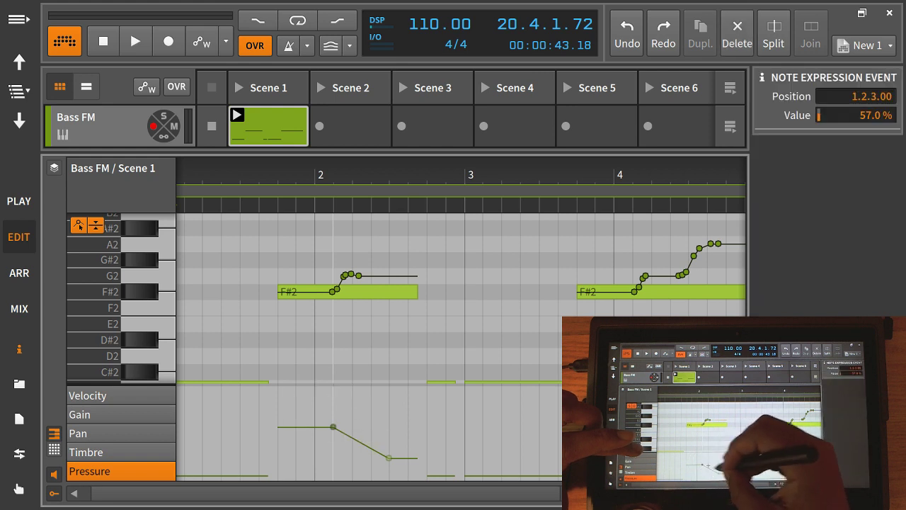
left_click(389, 458)
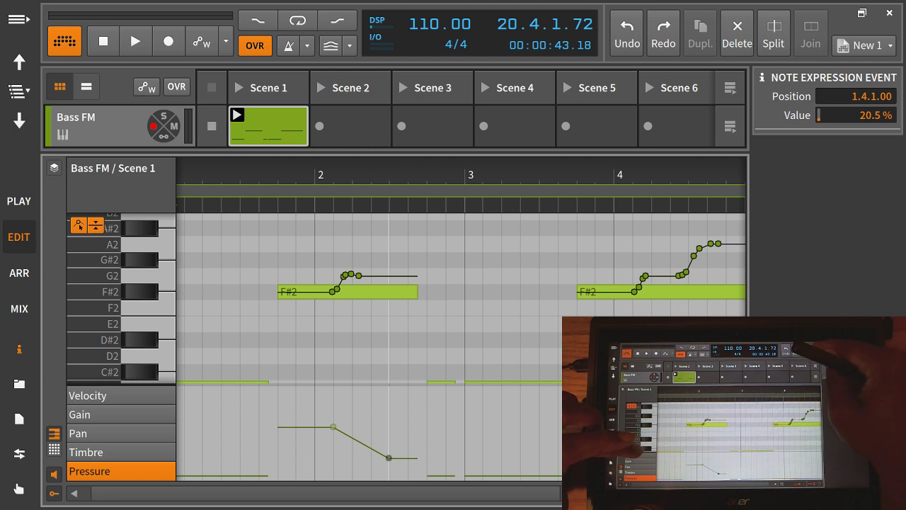
key("Delete")
left_click(334, 427)
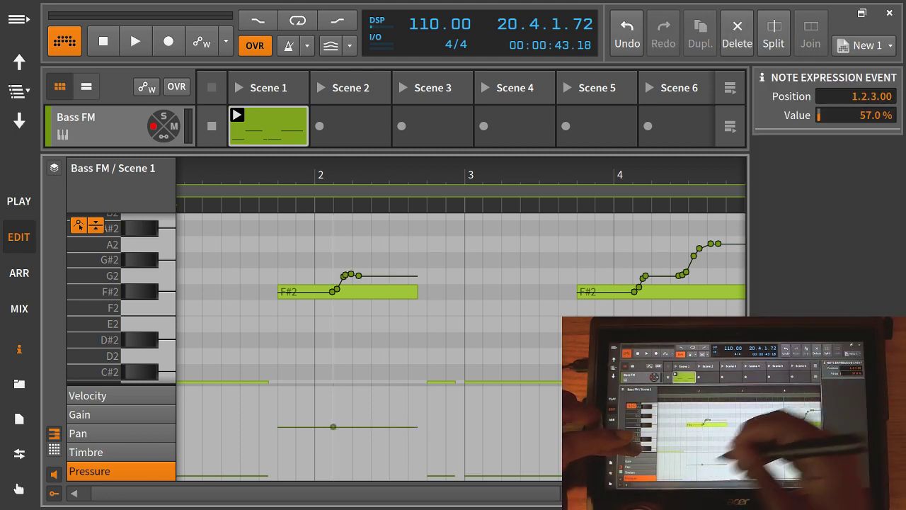
left_click(737, 33)
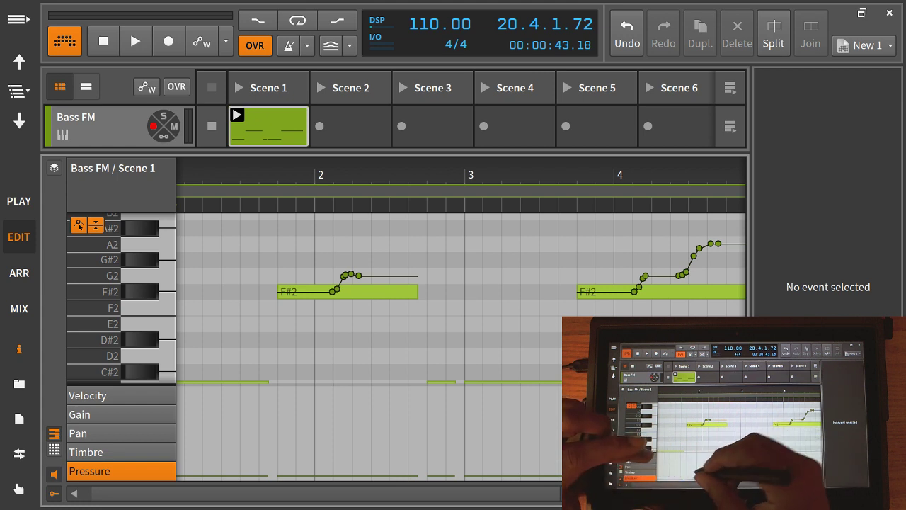
Step: Add five pressure points at 0.00 % spread along the first F#2 note
left_click(303, 476)
left_click(333, 475)
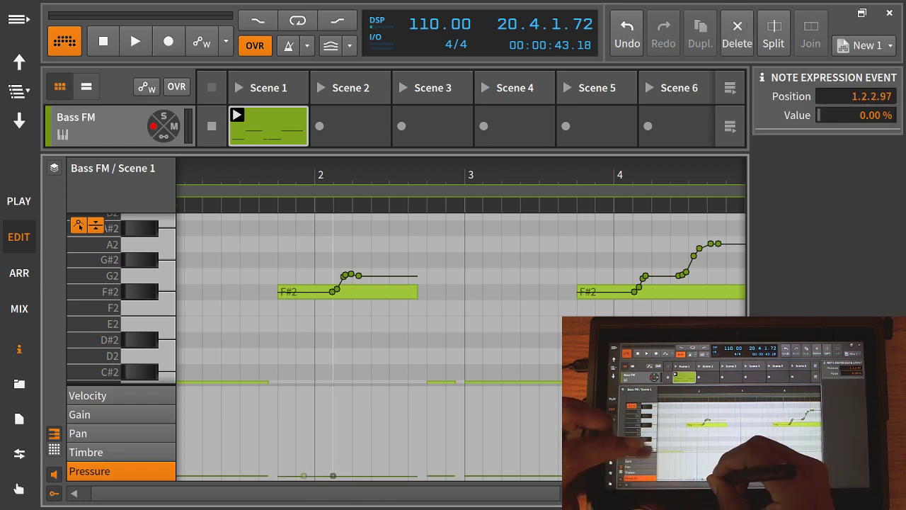
left_click(354, 476)
left_click(377, 476)
left_click(397, 476)
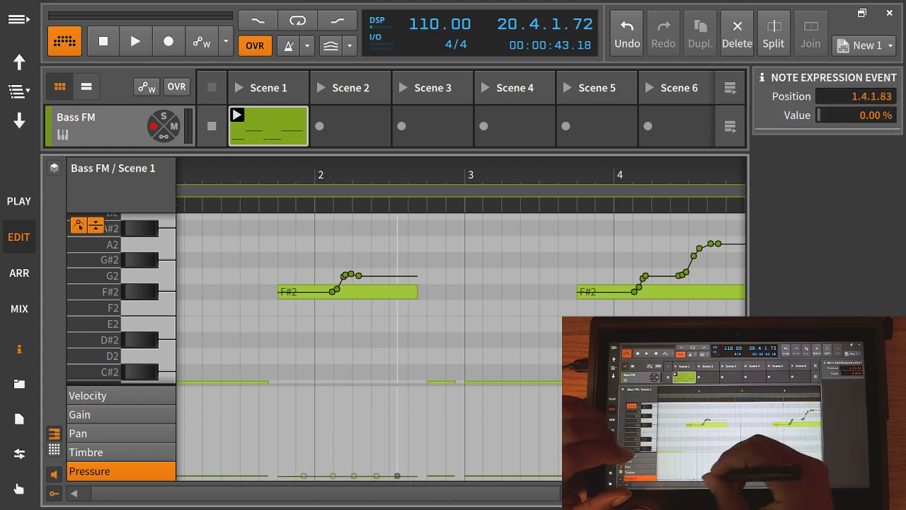
Step: Raise the second pressure point to 50.0 % and the fourth to 55.0 %, and lift the middle point partway between these peaks
left_click_drag(333, 475, 332, 432)
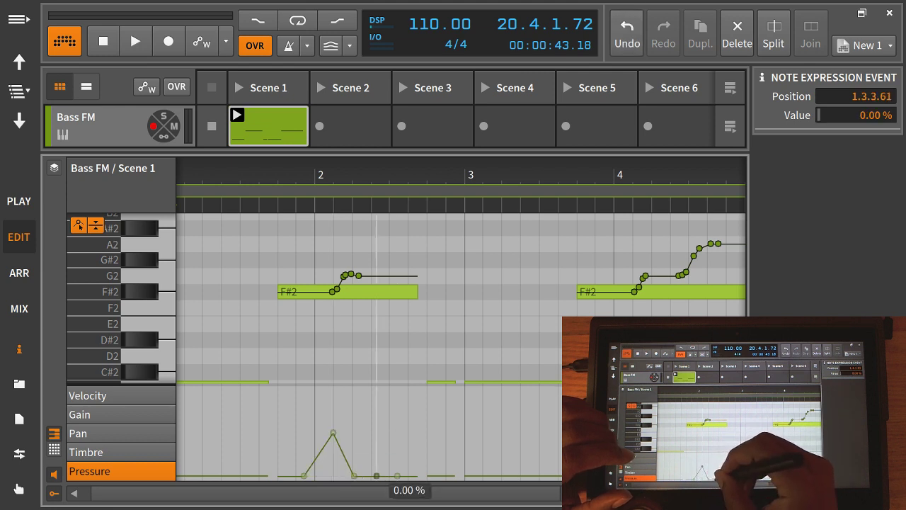
left_click_drag(377, 474, 389, 428)
left_click(293, 395)
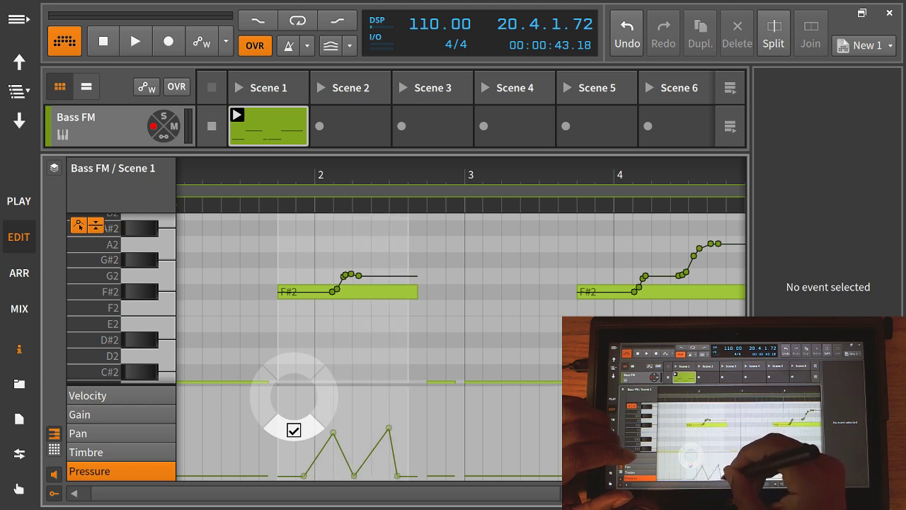
left_click_drag(293, 397, 390, 428)
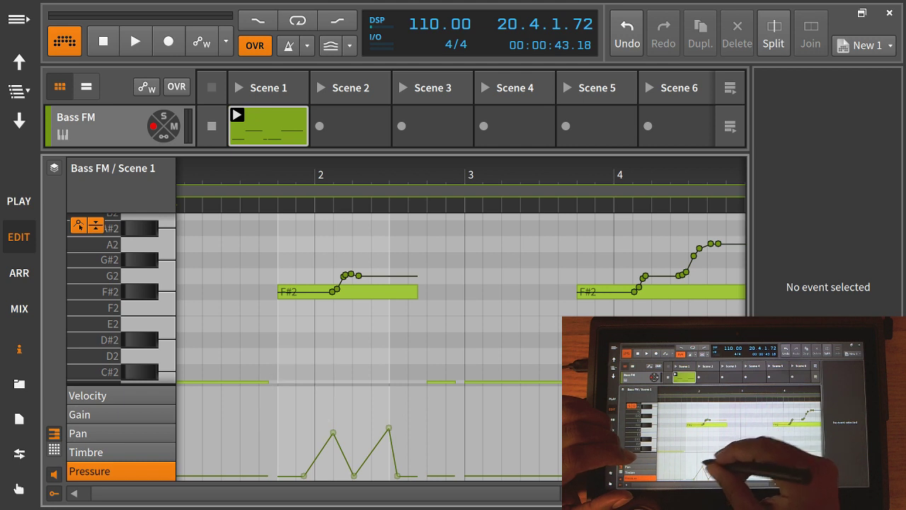
left_click(333, 432)
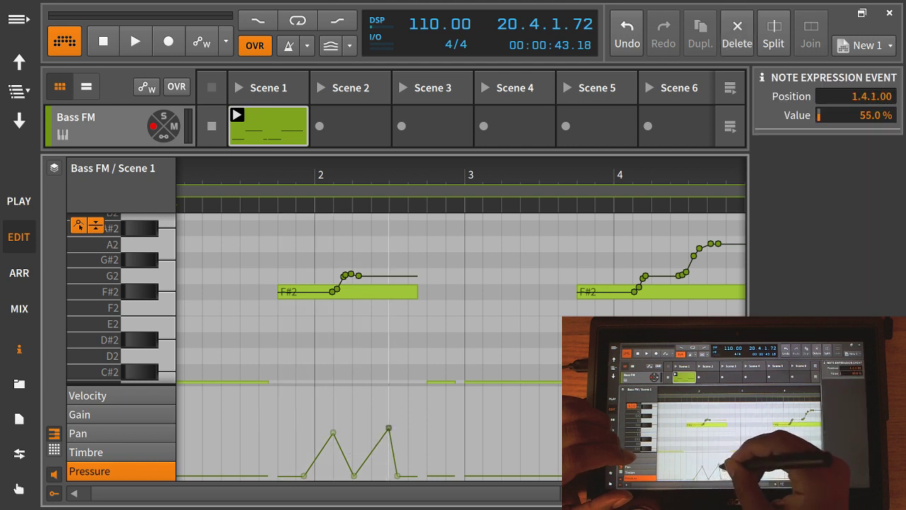
left_click_drag(354, 475, 352, 448)
left_click(334, 432)
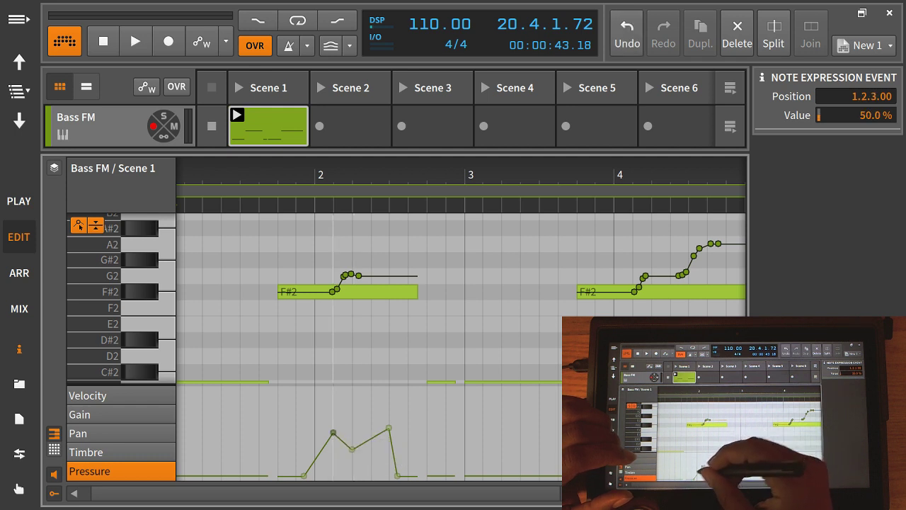
left_click(317, 422)
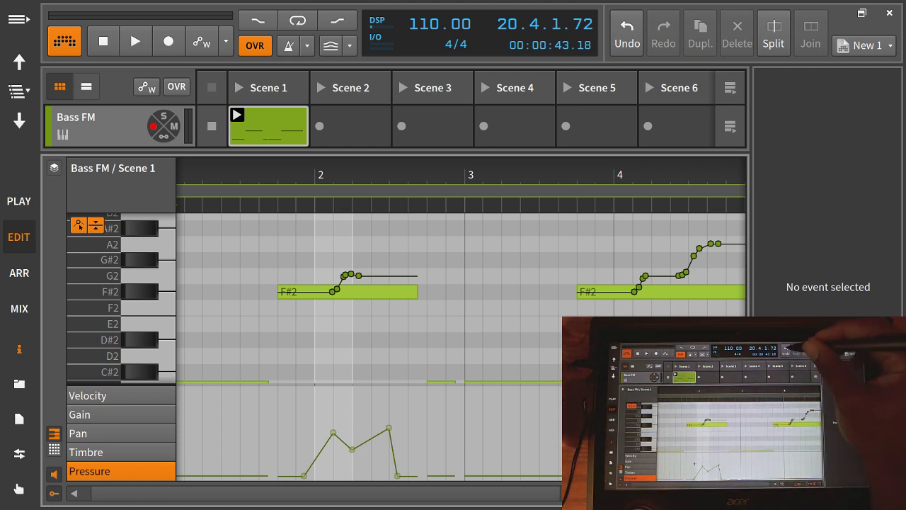
Step: Undo the pressure curve shaping and the last two points added to the first F#2 note
left_click(627, 34)
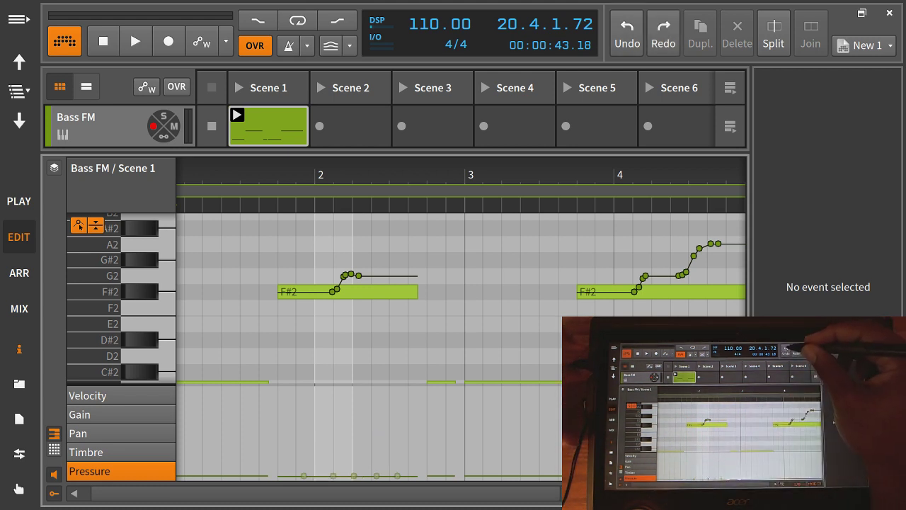
left_click(627, 33)
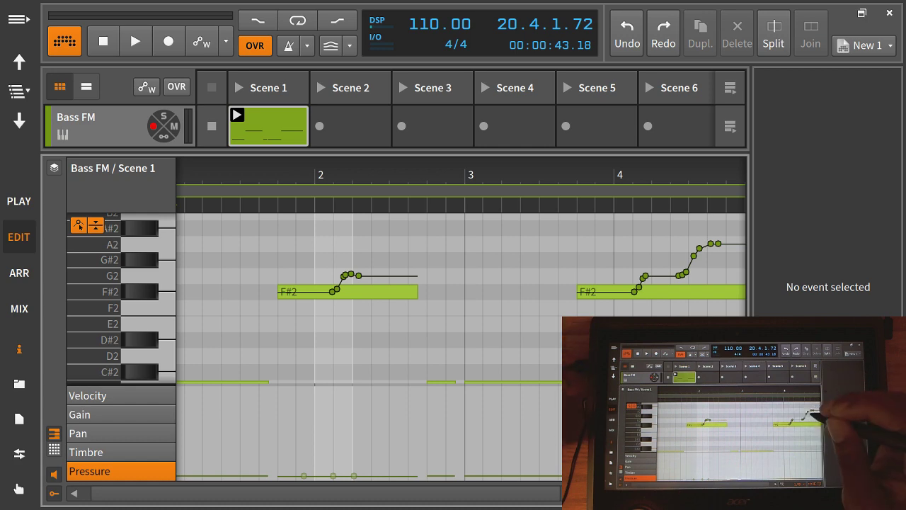
Step: Show the Bass FM device with its note pads and play G3, D#3 and A3
left_click(19, 201)
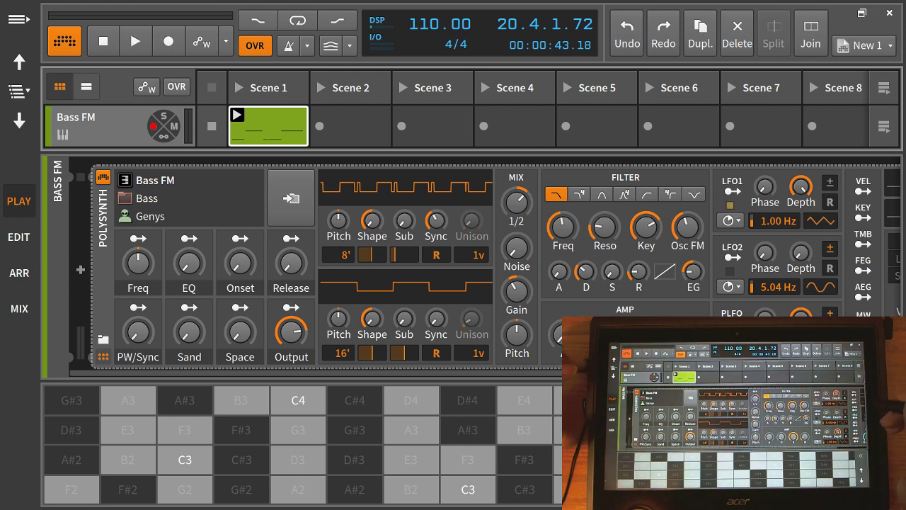
left_click(298, 429)
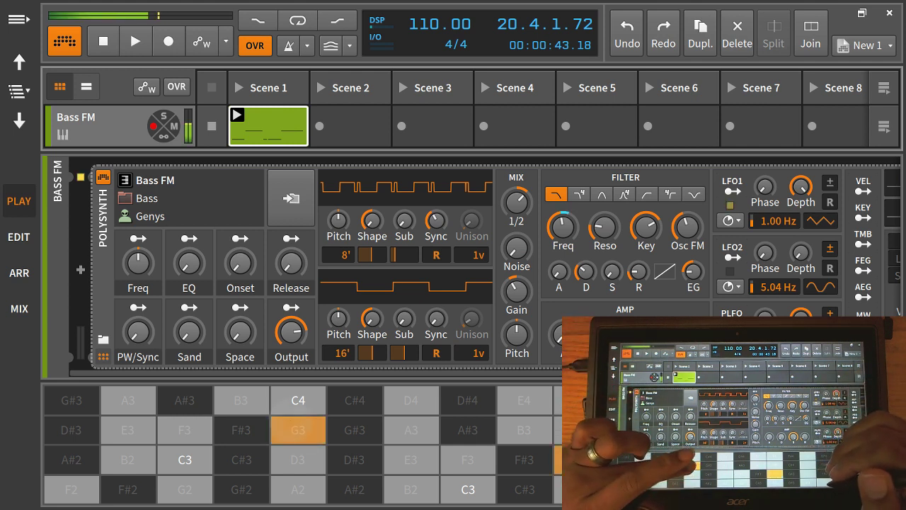
left_click(354, 459)
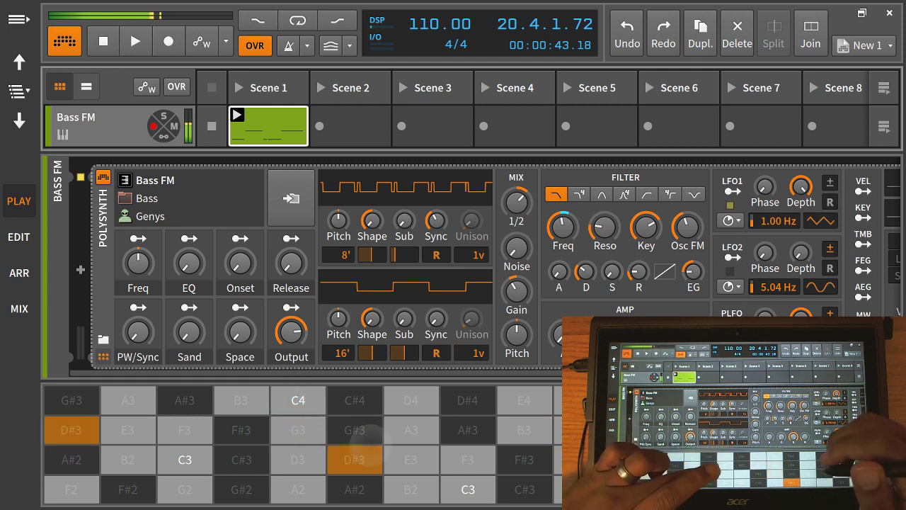
left_click(409, 429)
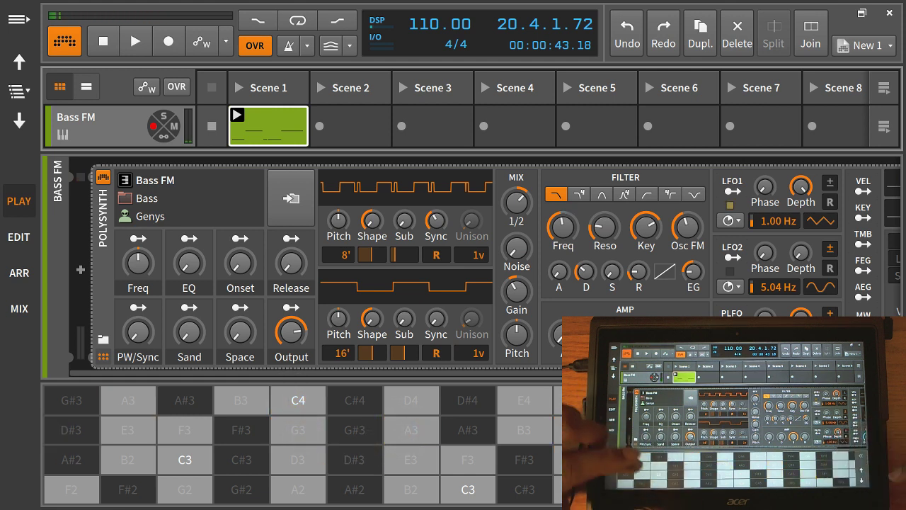
Step: Lower the note pads by one octave and play A2
left_click(880, 485)
left_click(402, 425)
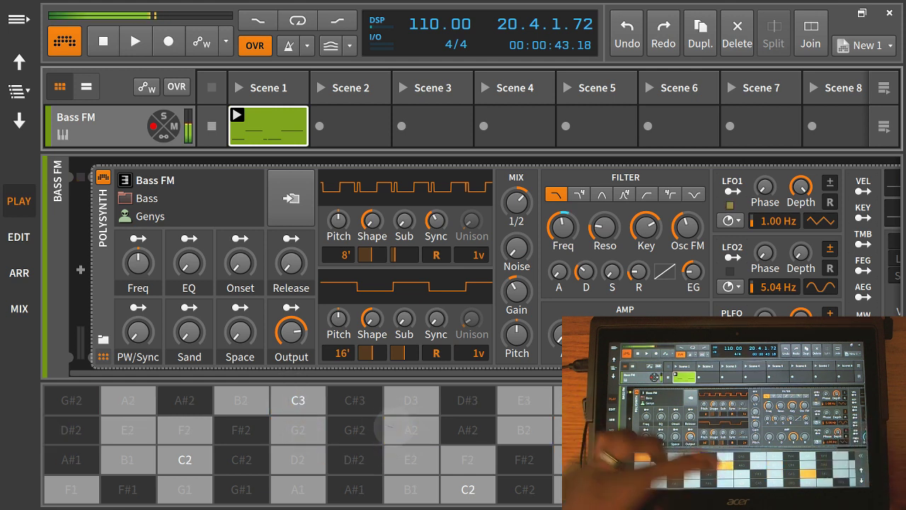
Step: Map the Polysynth modulation source below MW to the filter's Freq with a positive amount, and end the mapping
left_click_drag(768, 373, 851, 373)
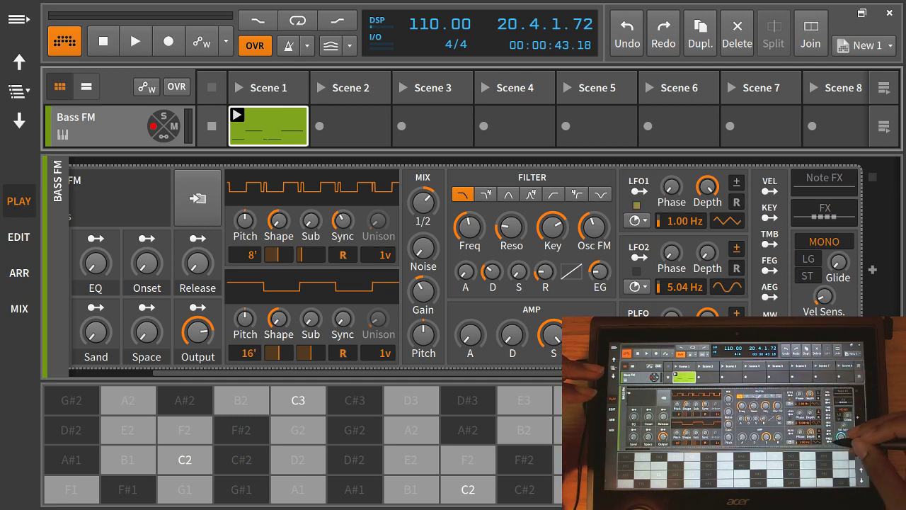
left_click(769, 349)
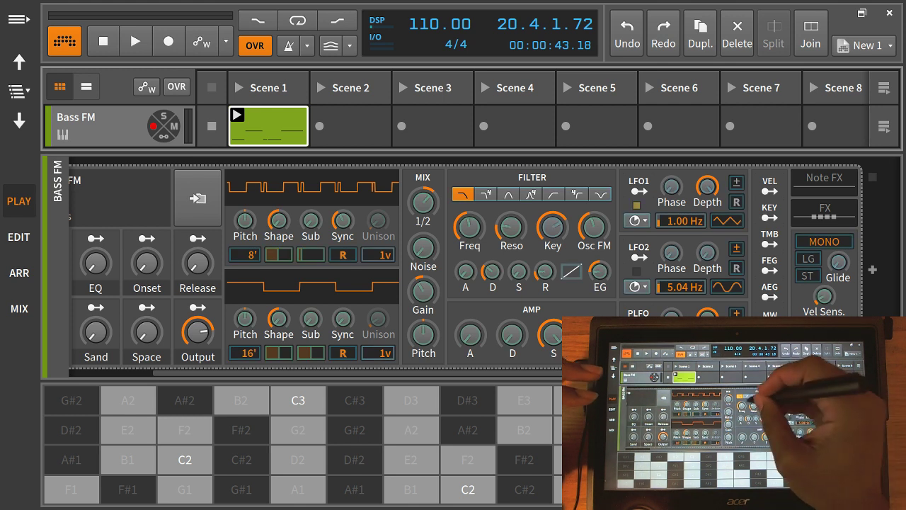
left_click_drag(469, 226, 618, 137)
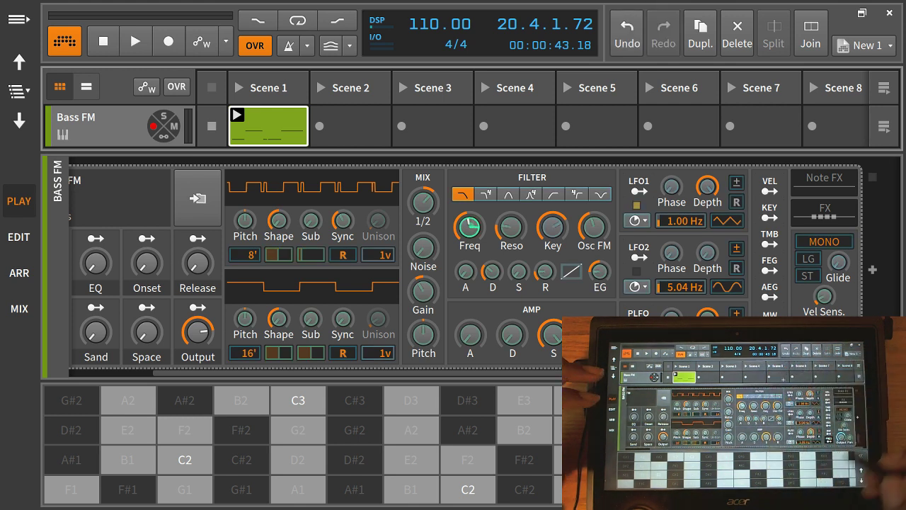
left_click(769, 350)
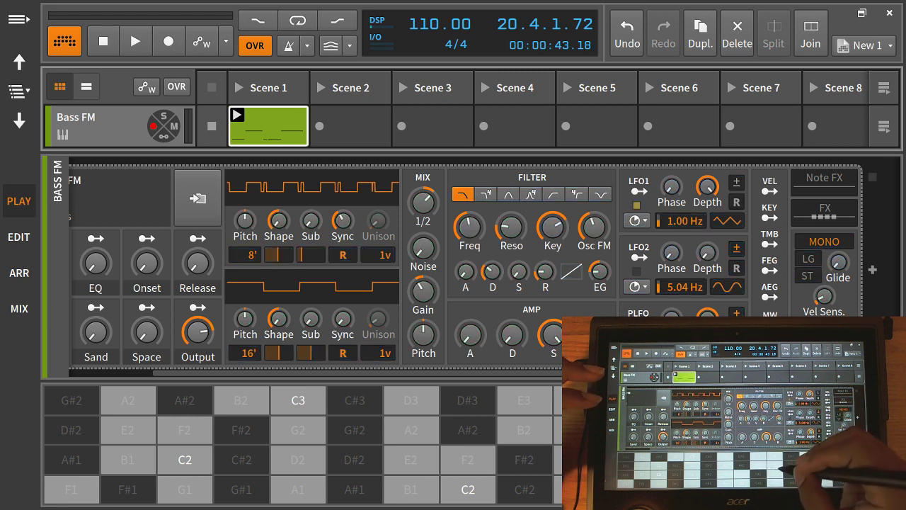
Step: Play the pads, mainly C2, to hear the filter modulation
left_click(581, 429)
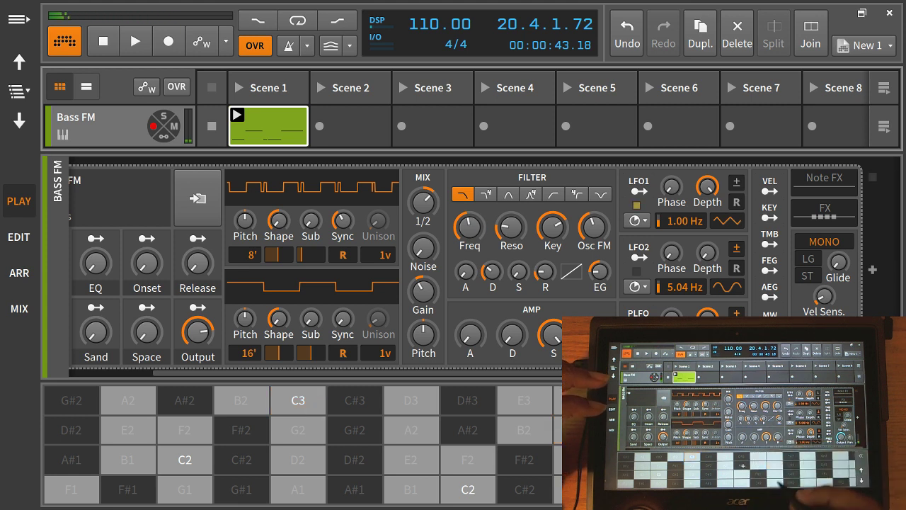
left_click(467, 489)
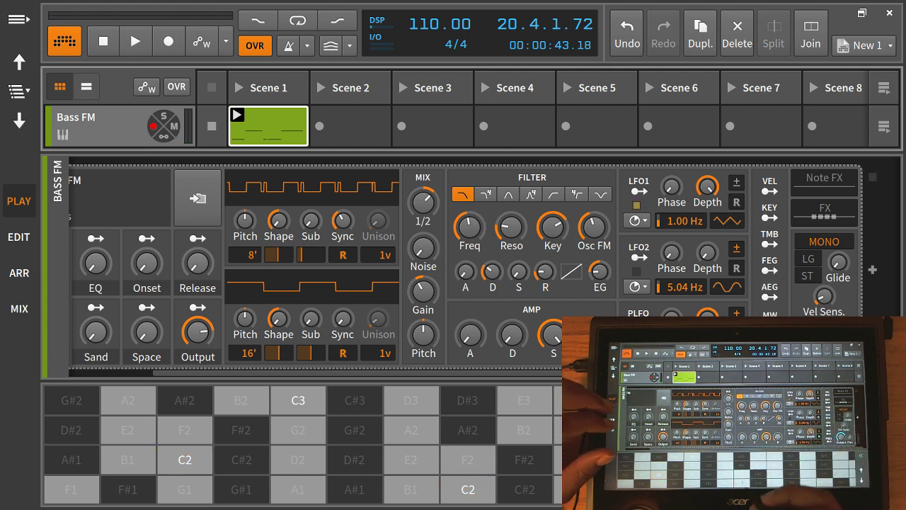
left_click(467, 488)
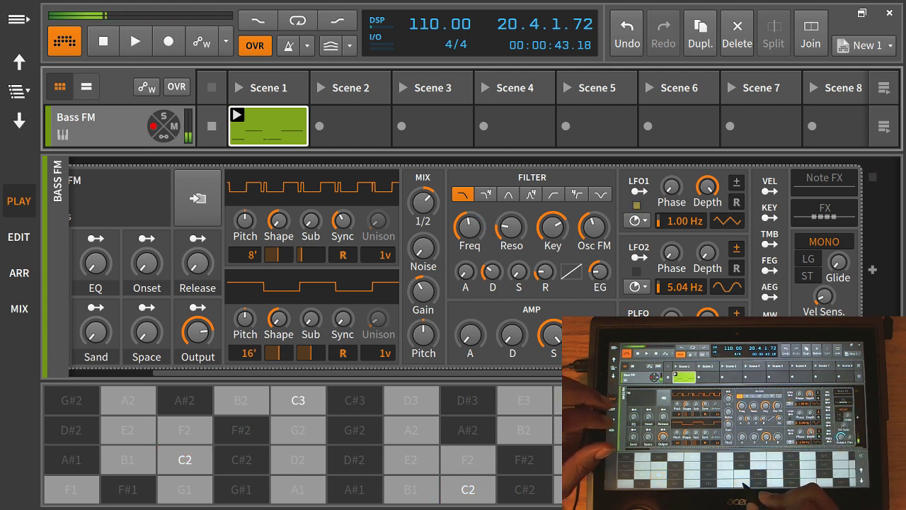
left_click(468, 488)
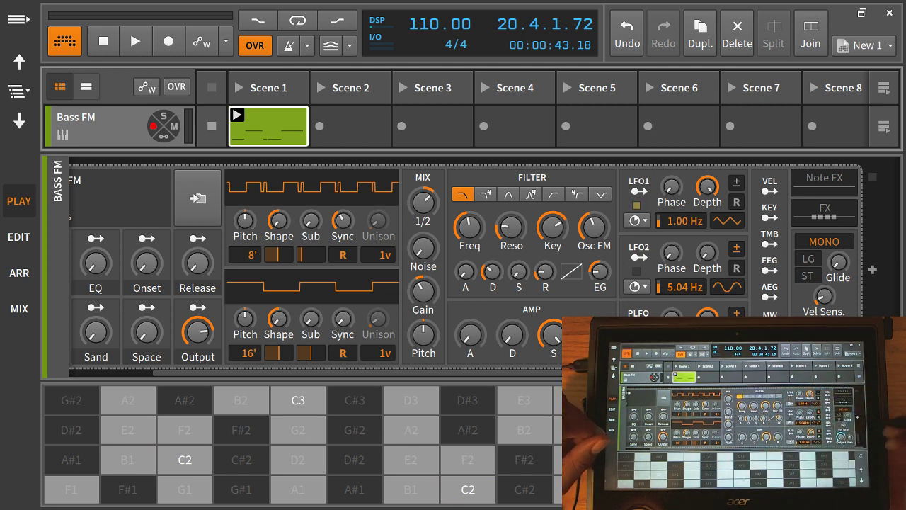
Step: Play A#2 repeatedly along with B2 to test how the filter frequency responds to the playing
left_click(468, 430)
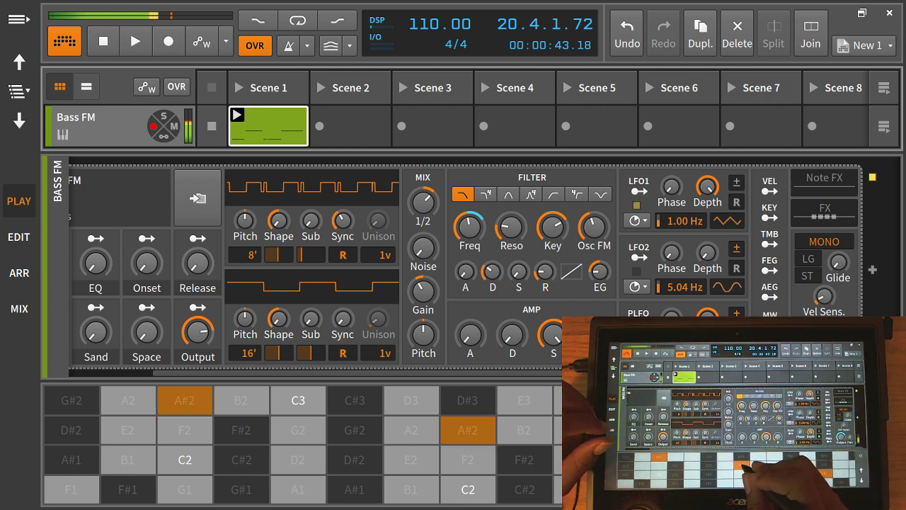
left_click(468, 431)
left_click(468, 431)
left_click(468, 430)
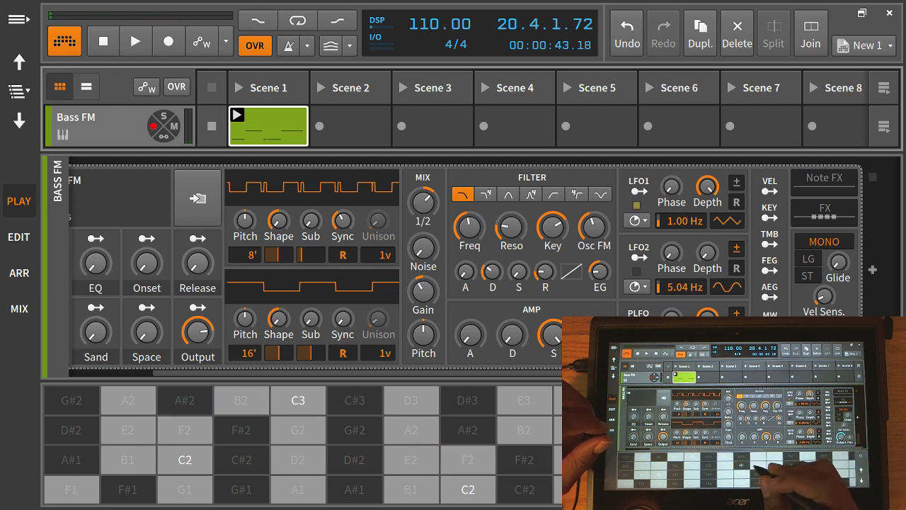
left_click(524, 430)
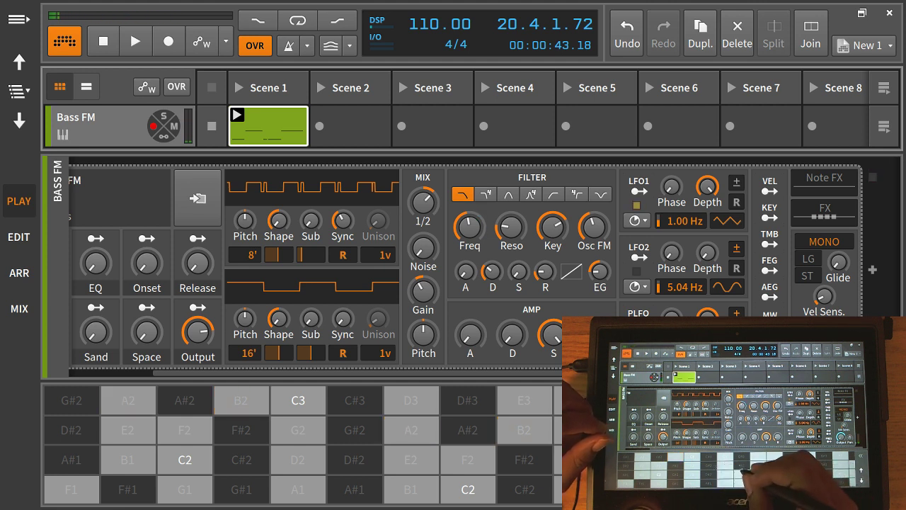
left_click(467, 430)
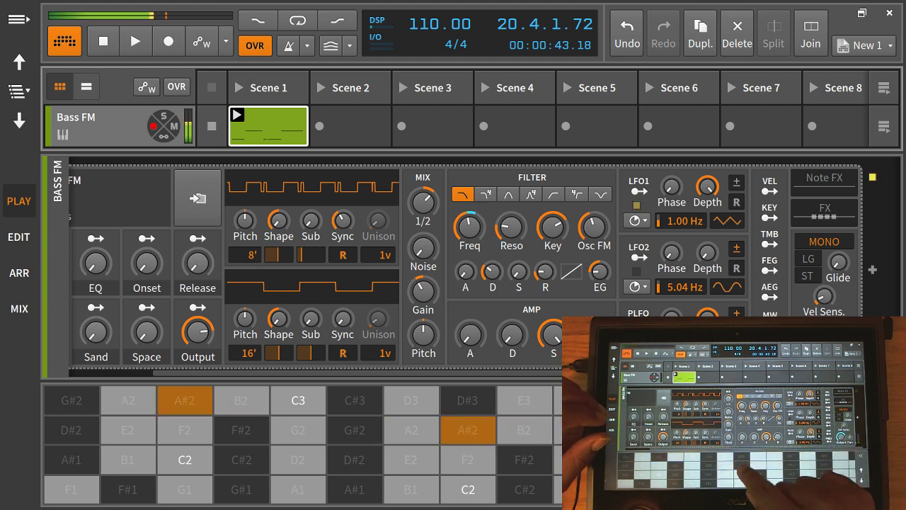
left_click_drag(473, 449, 469, 429)
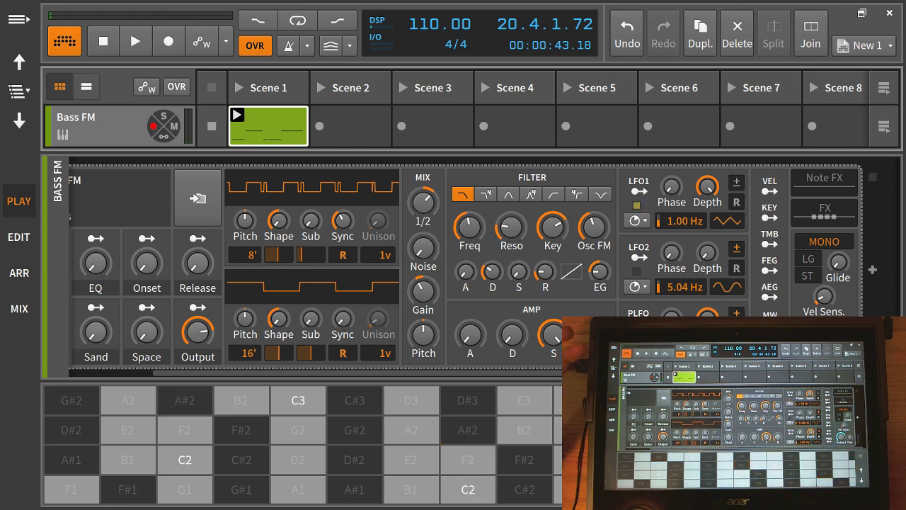
Step: Remove the filter Freq modulation from the source below MW and map TMB to Freq with a positive amount instead
left_click(769, 347)
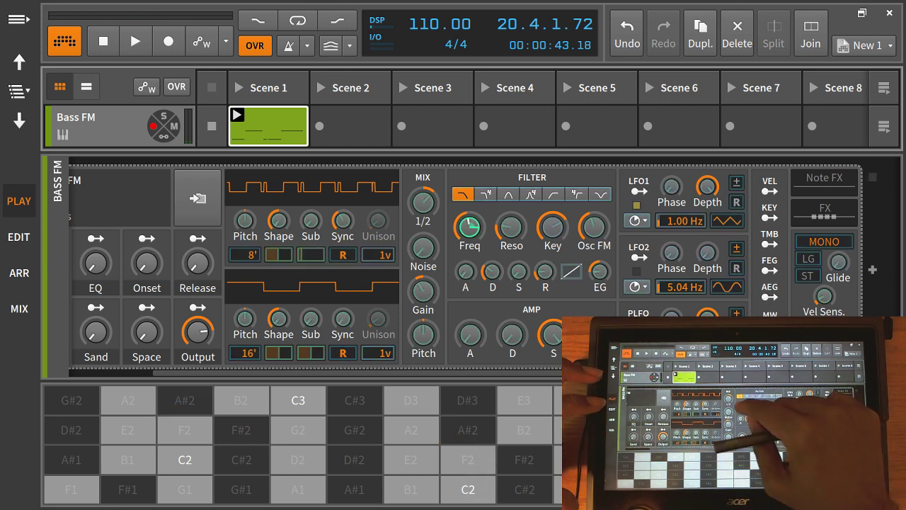
double_click(469, 227)
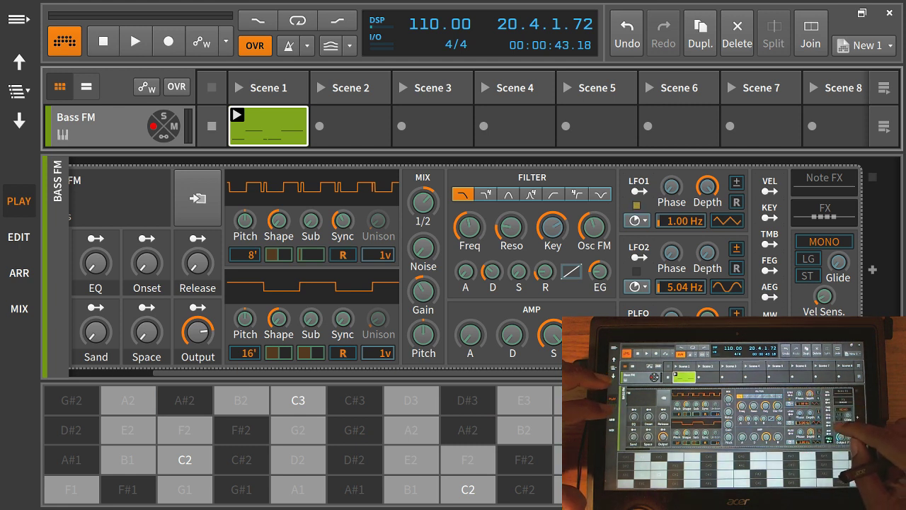
left_click(769, 238)
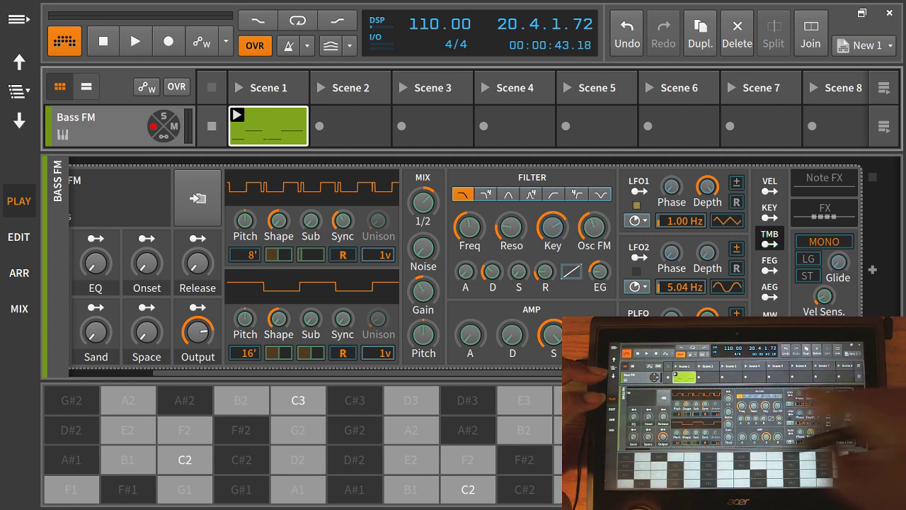
left_click_drag(470, 227, 522, 130)
left_click(769, 239)
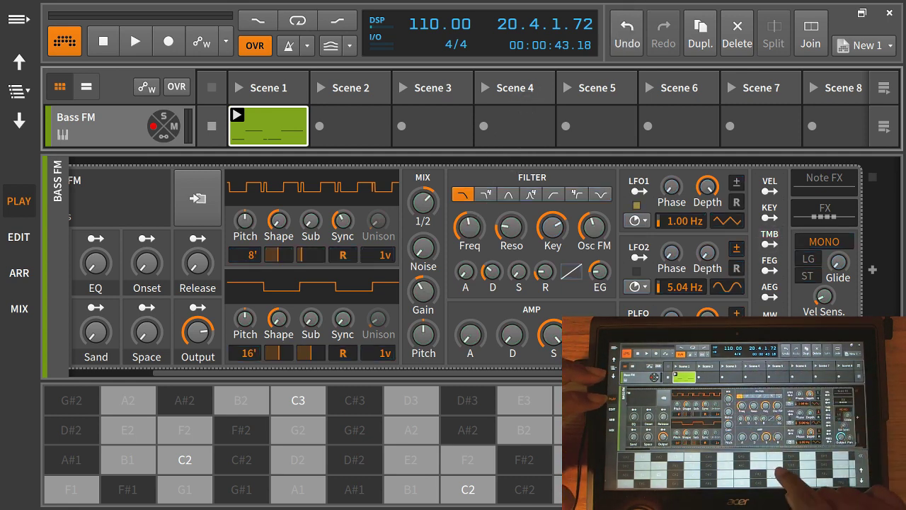
Step: Play the note pads, descending from C3 to A2 and moving on to D3 and other notes, to test the TMB filter modulation
left_click(582, 429)
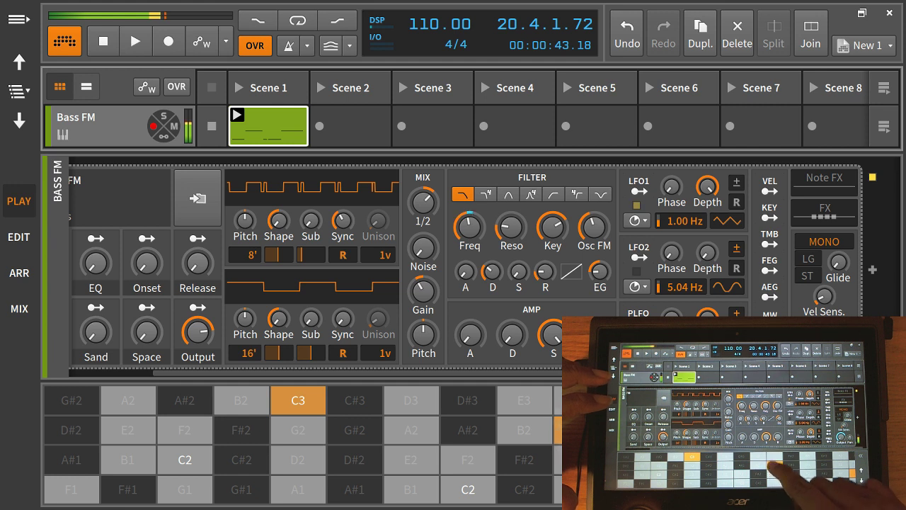
left_click(523, 429)
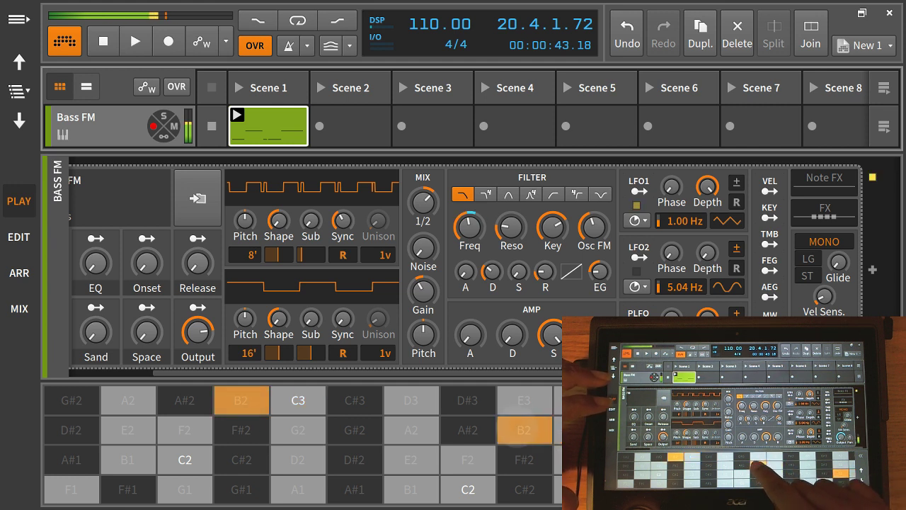
left_click(467, 430)
left_click(410, 429)
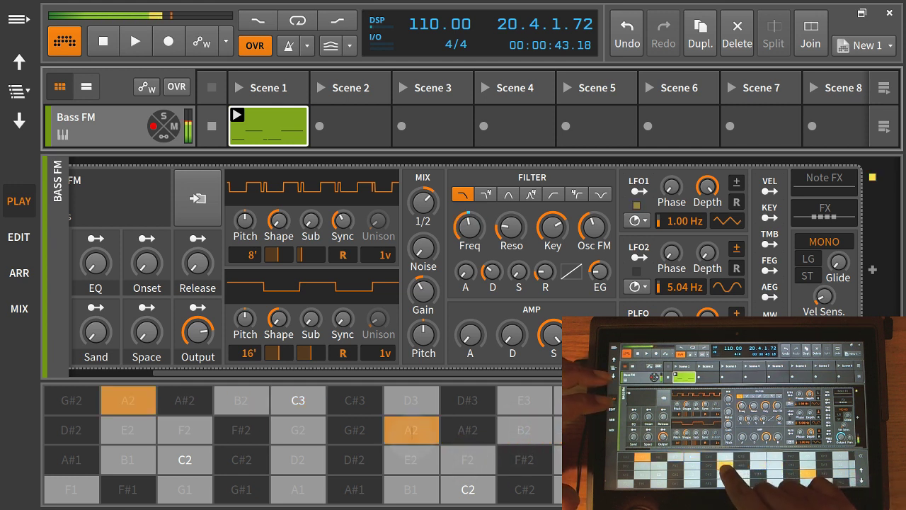
left_click(298, 400)
left_click(411, 400)
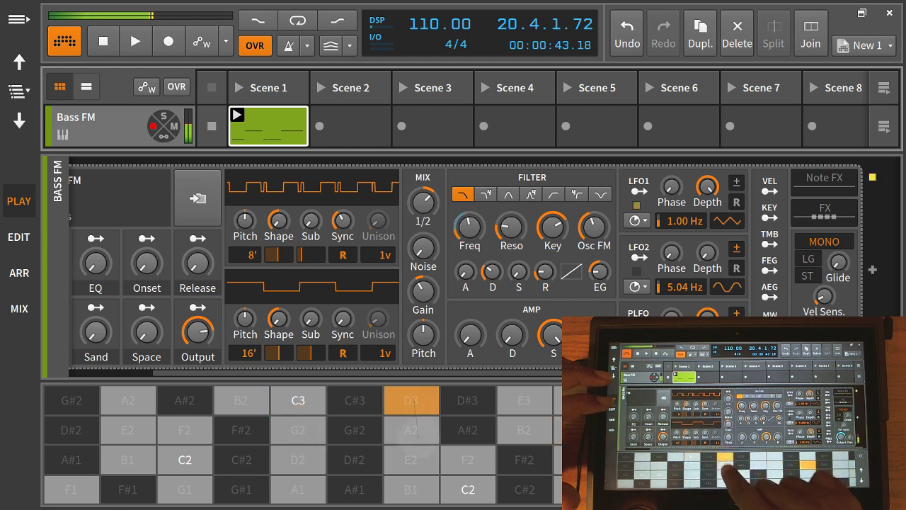
left_click(581, 400)
left_click(694, 400)
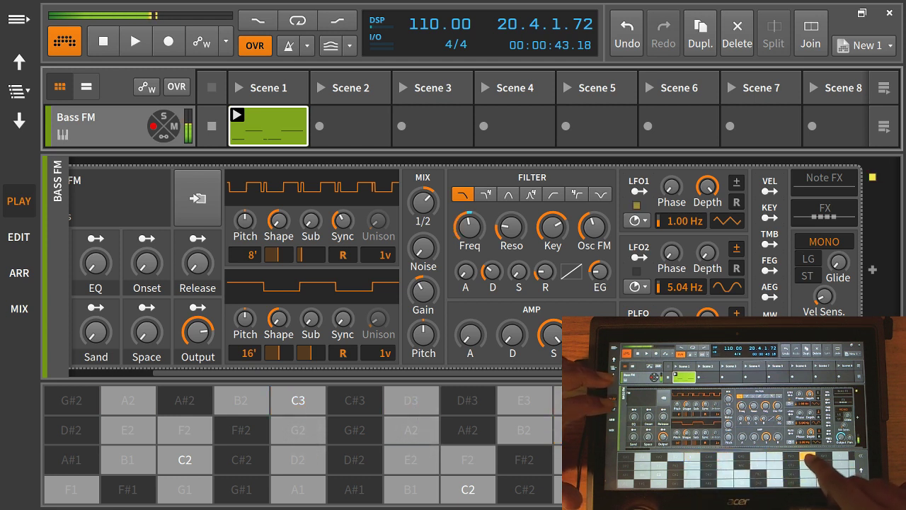
left_click(807, 430)
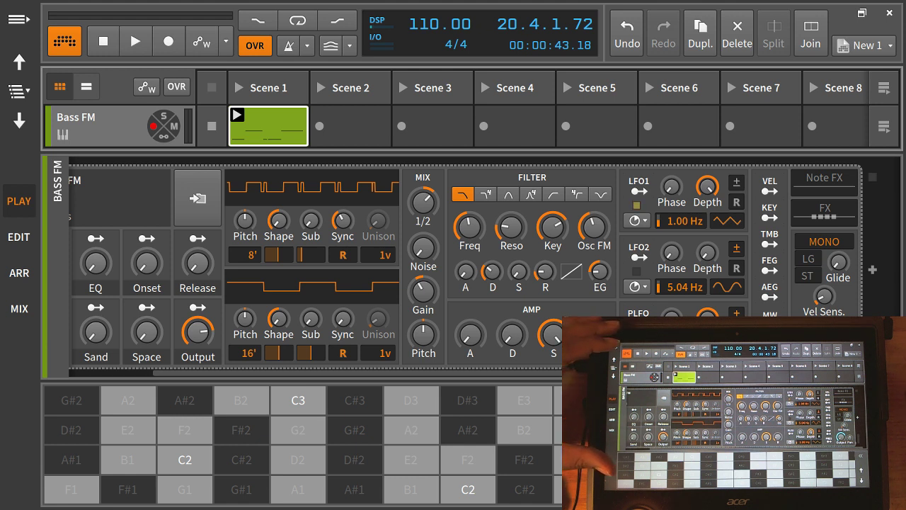
left_click(238, 422)
left_click(358, 468)
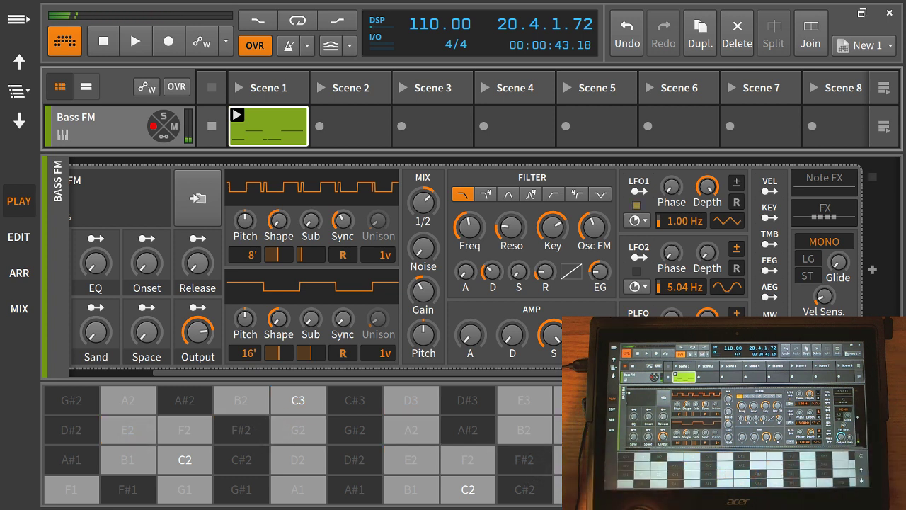